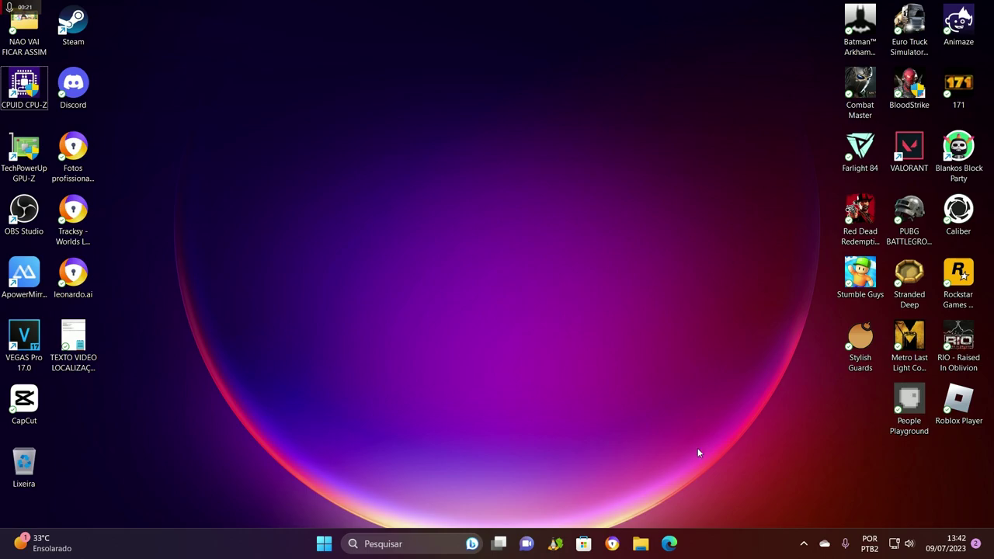
Step: In Microsoft Edge, search the web for bluestacks and keep only the official BlueStacks website open
click(668, 543)
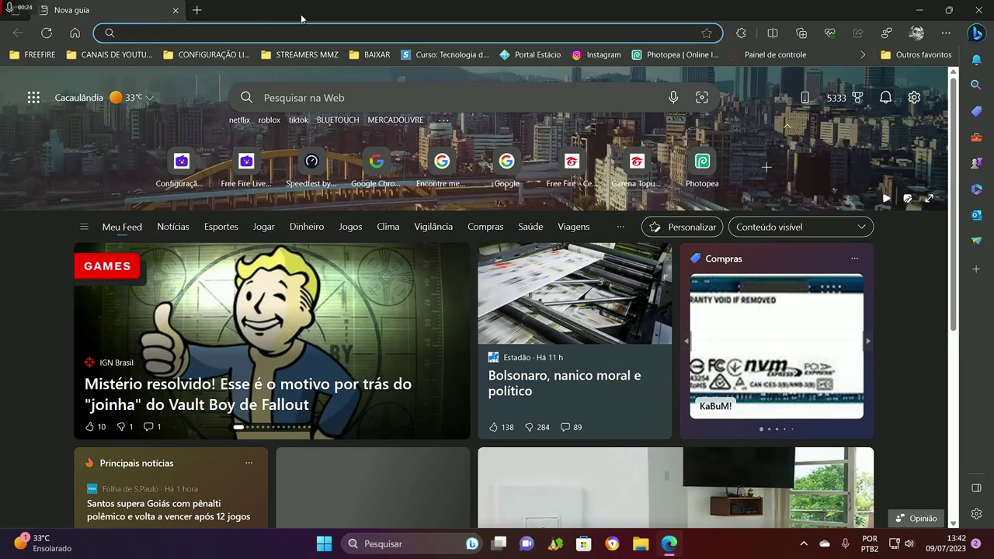
text(bluestacks)
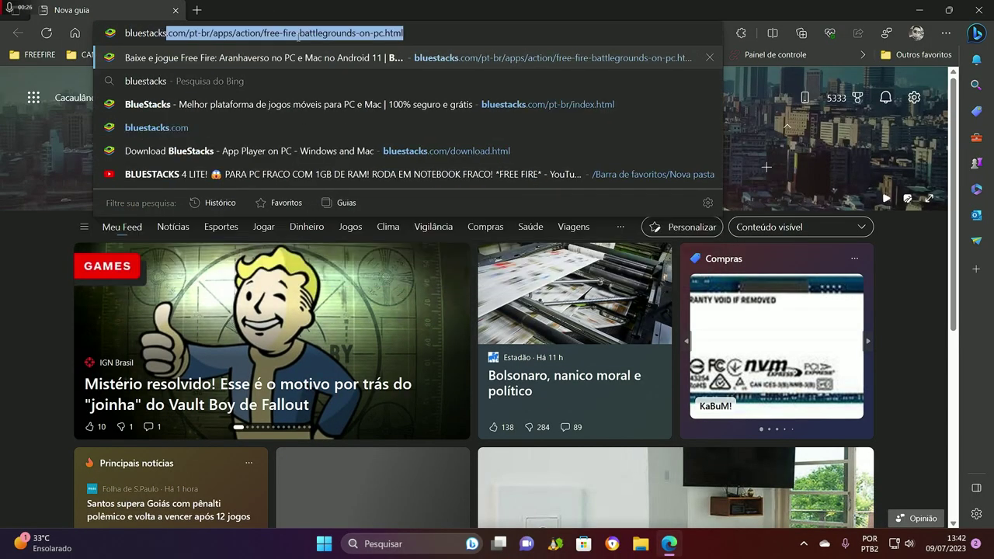
key(Return)
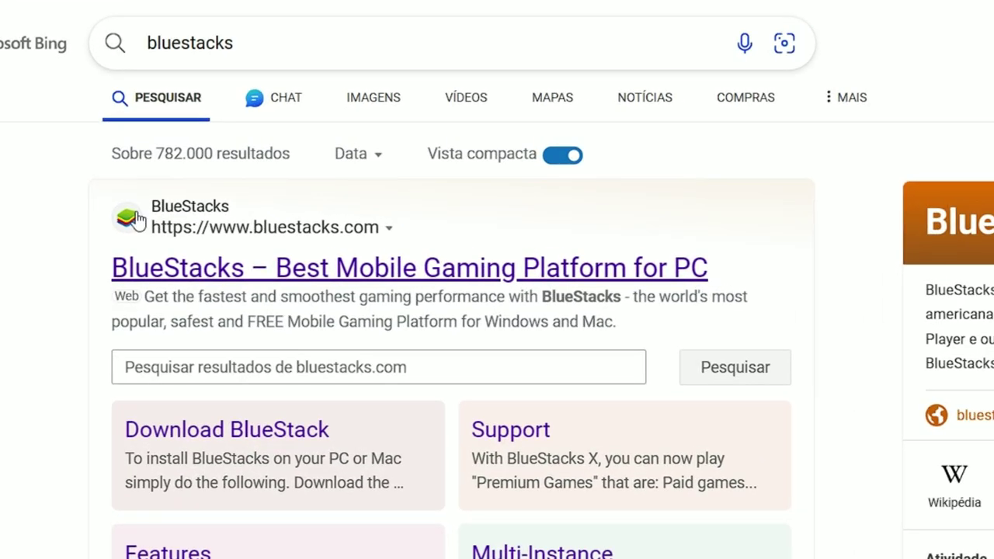
click(341, 268)
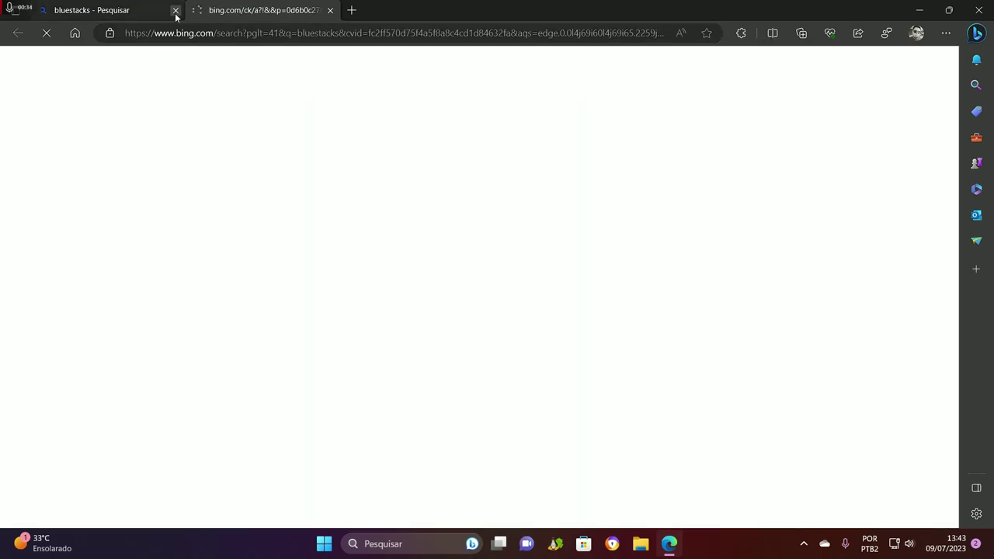
click(176, 10)
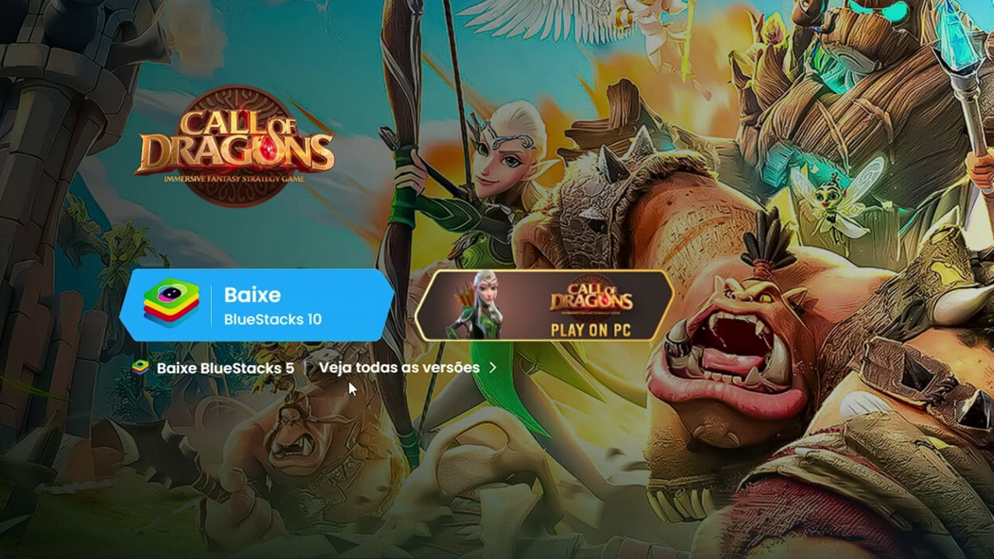
Step: From the page with all versions, download the BlueStacks 5 installer and save it in the Downloads folder
click(414, 378)
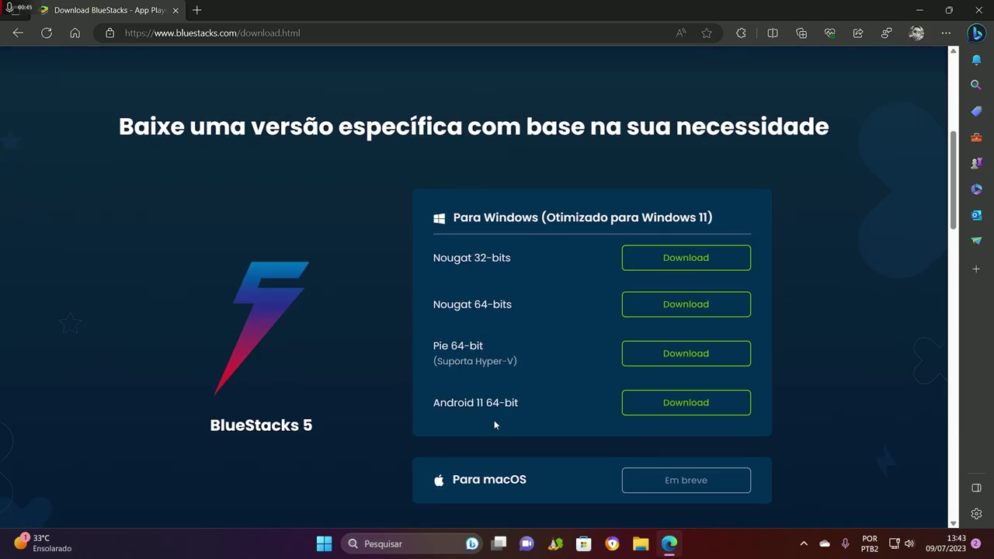
scroll(464, 415, up, 5)
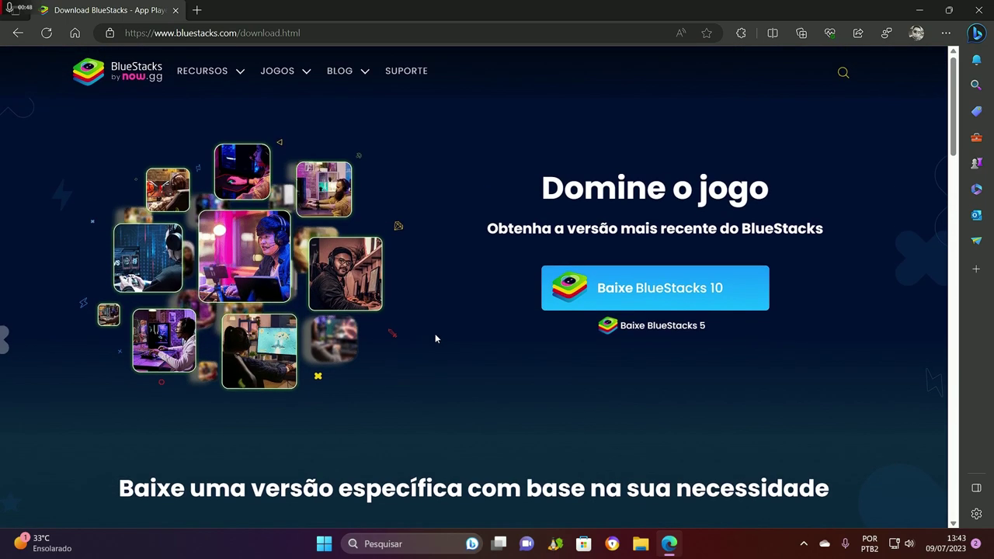
click(658, 329)
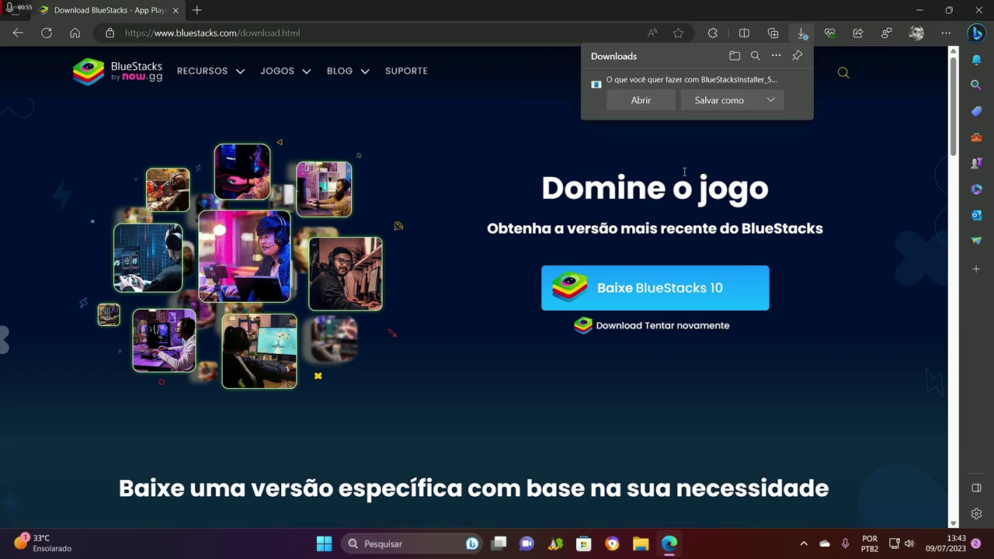
click(712, 101)
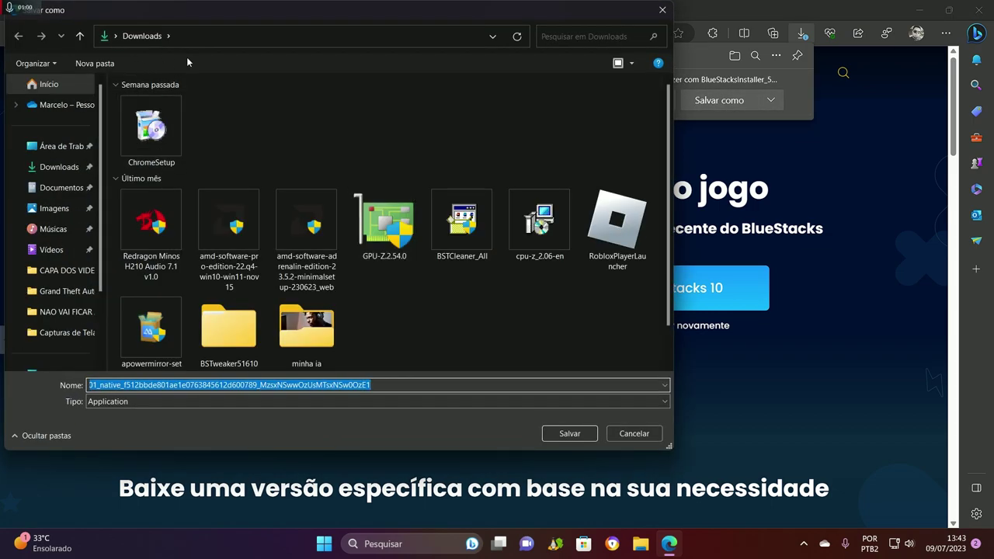
click(568, 433)
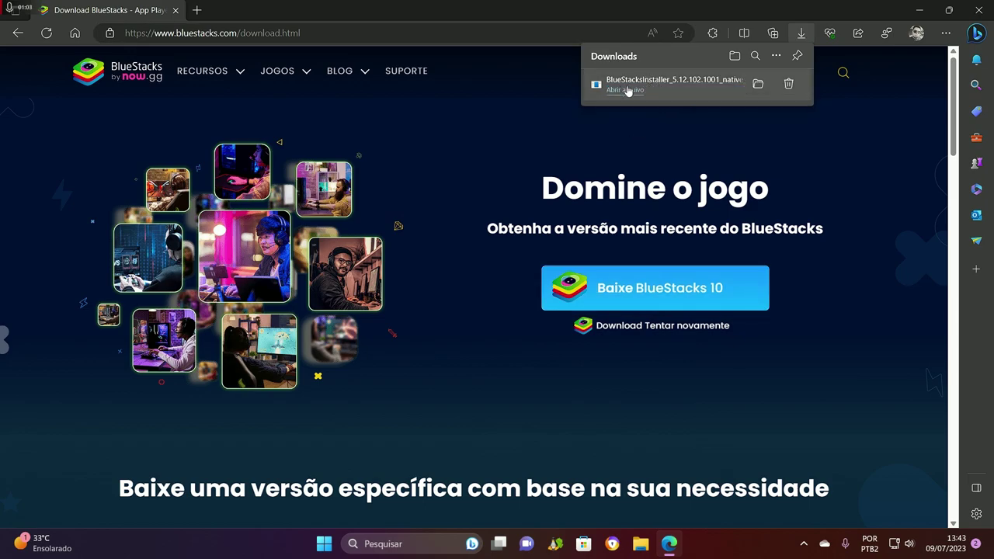
Step: Run the downloaded BlueStacks installer, close the browser and start the installation with the default options
click(626, 91)
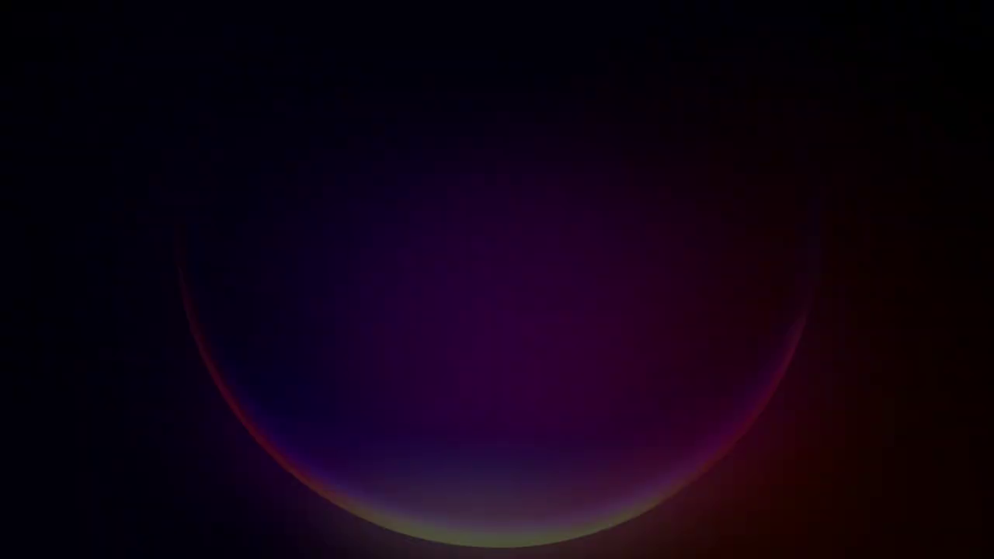
click(449, 385)
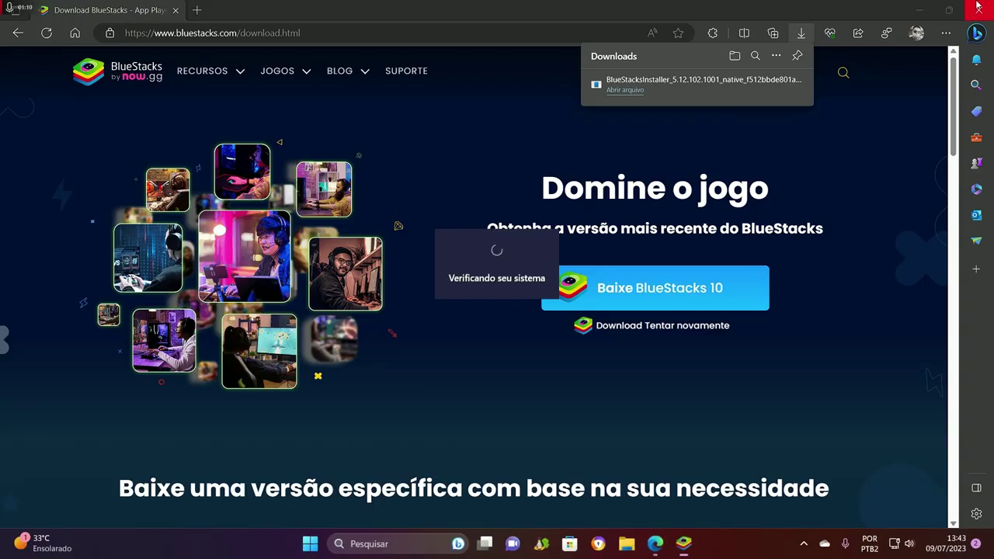
click(977, 12)
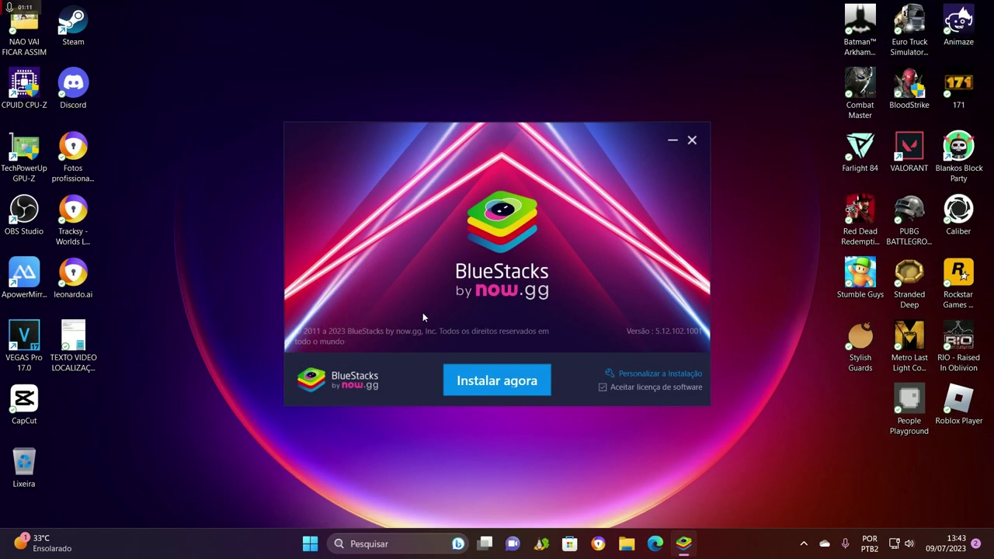
click(502, 391)
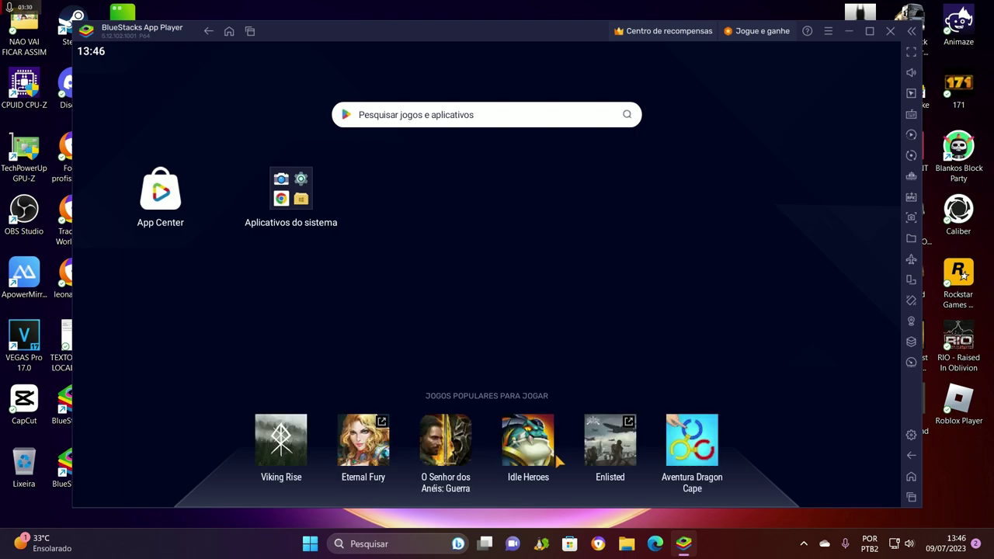
Step: Set the video resolution to 1920 x 1080 in the BlueStacks display settings, saving the change and restarting the player
mouse_move(305, 31)
mouse_down()
mouse_move(395, 29)
mouse_move(287, 28)
mouse_up()
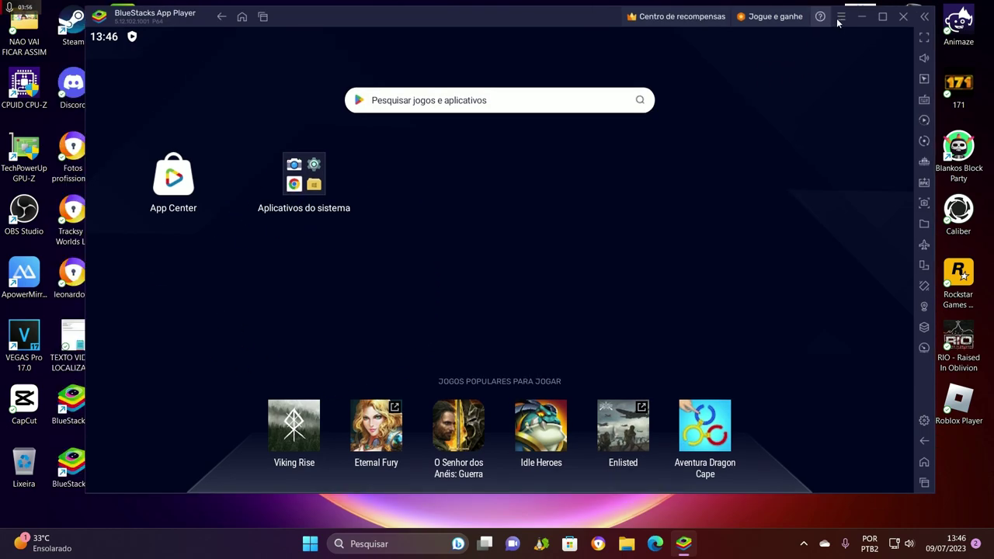
click(840, 17)
click(770, 39)
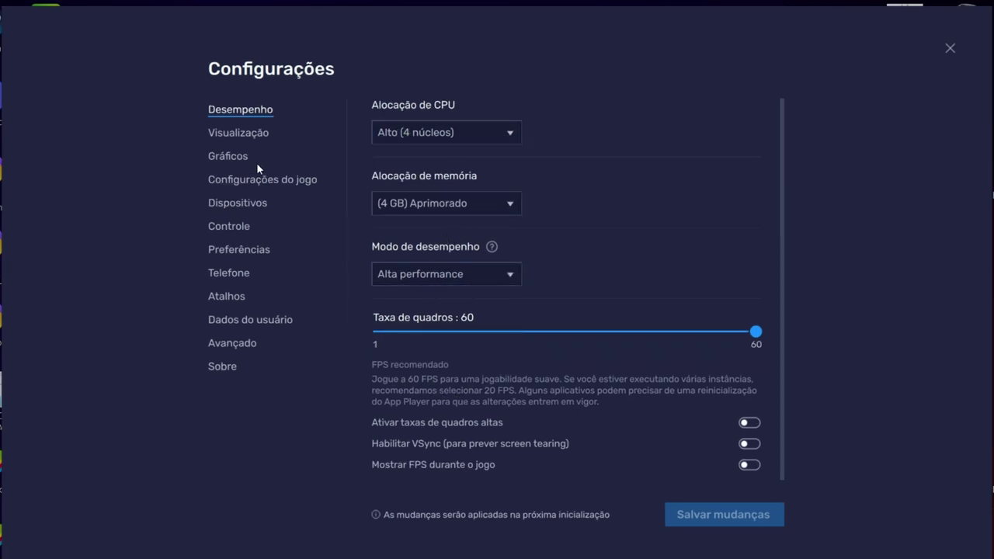
click(236, 132)
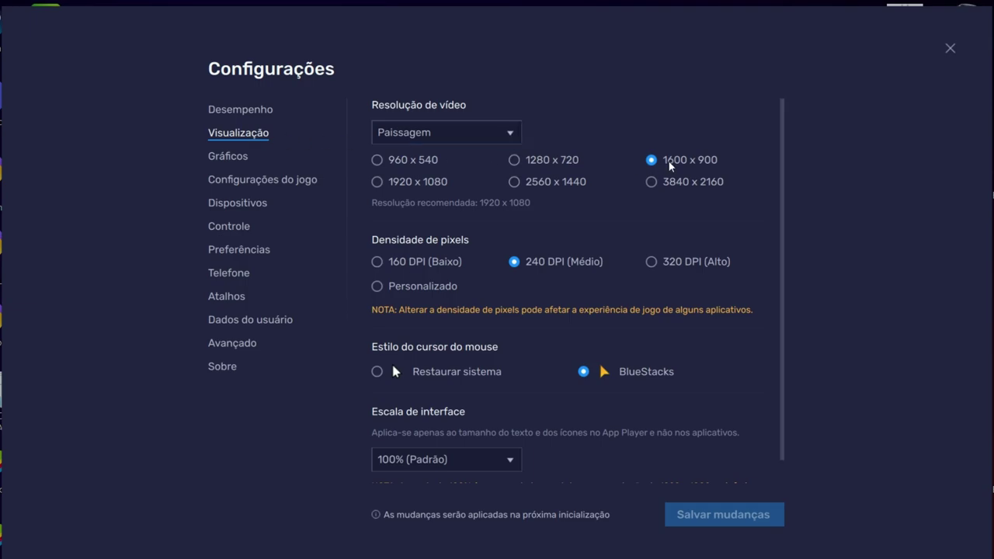
click(378, 183)
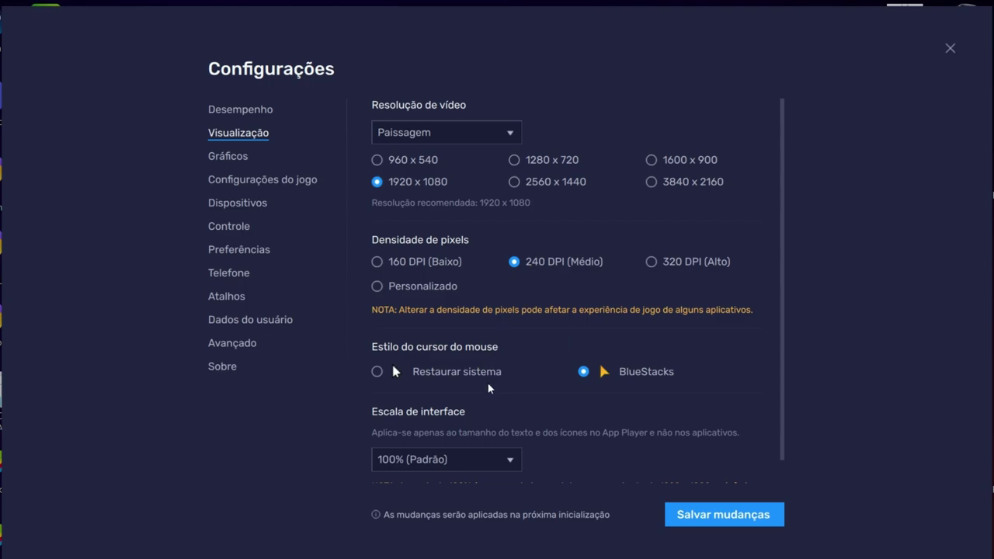
scroll(497, 404, down, 1)
click(692, 514)
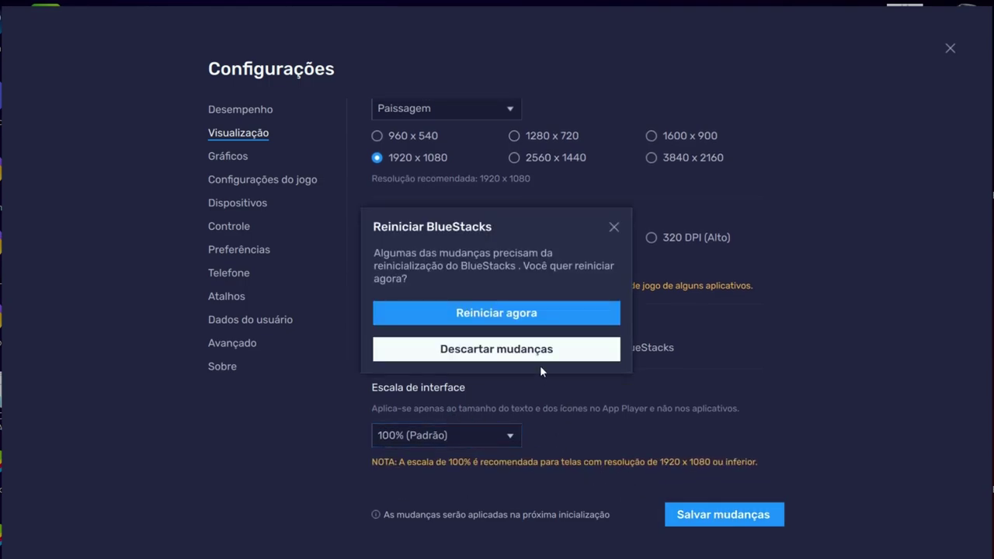
click(483, 315)
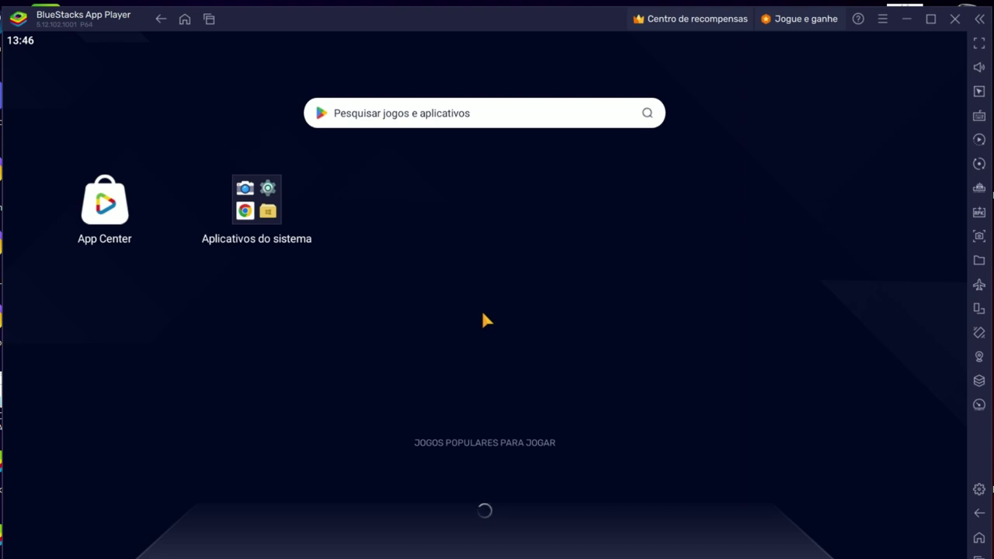
Step: Reopen the BlueStacks settings and review the performance, graphics, game and gamepad options
click(883, 20)
click(746, 45)
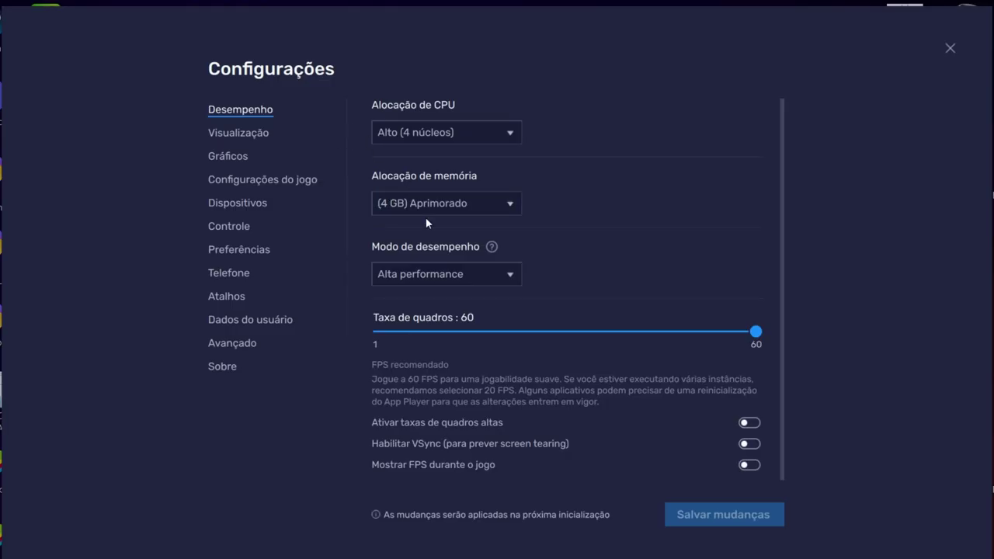
click(233, 159)
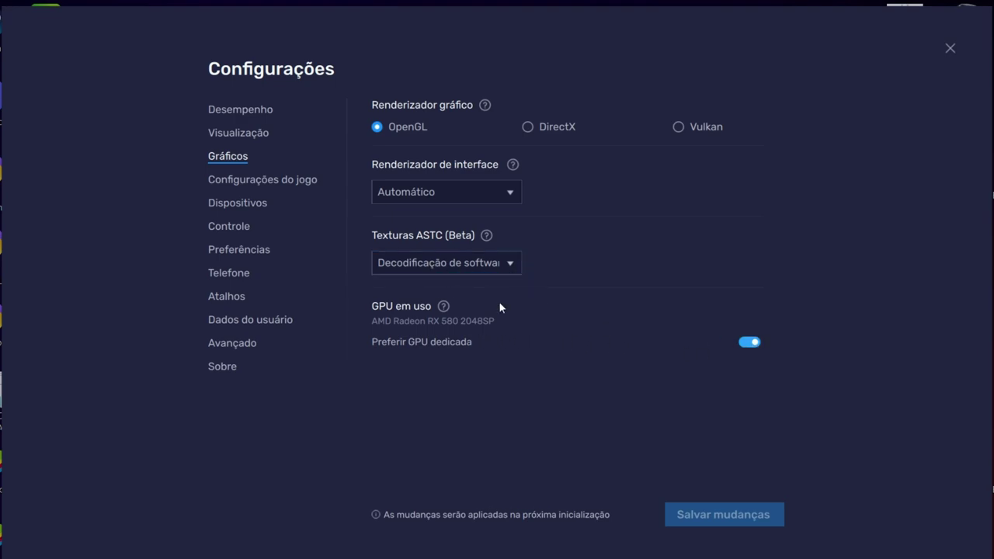
click(235, 189)
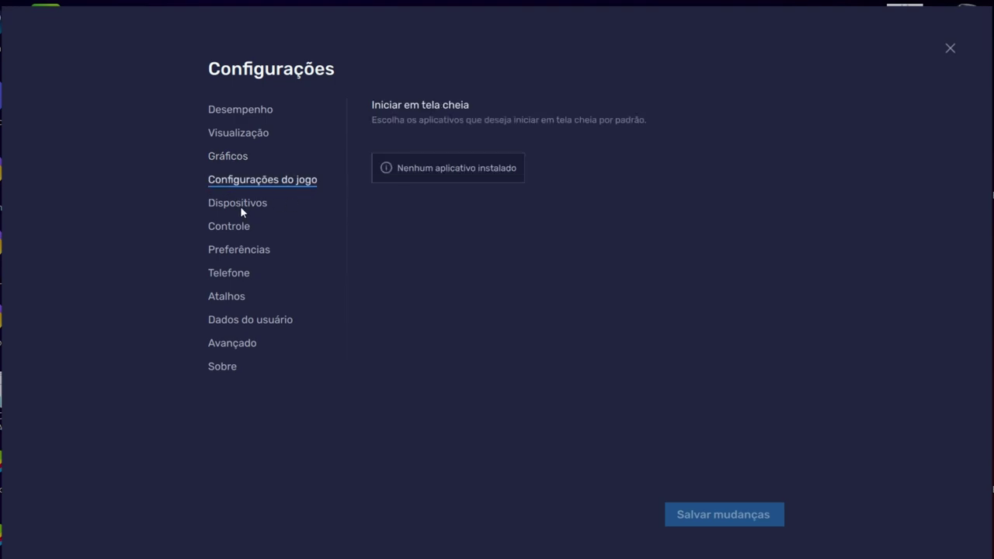
click(240, 205)
click(243, 230)
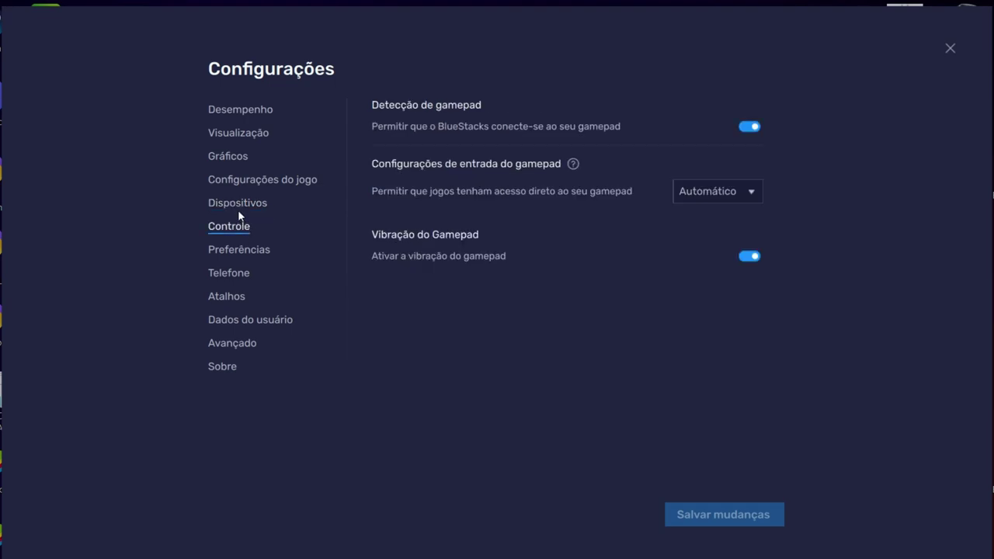
Step: Set the speakers to Alto-falantes (3- H210), the microphone to Microfone (2- USB PnP Sound Device) and the camera to USB Live camera
click(237, 207)
click(472, 157)
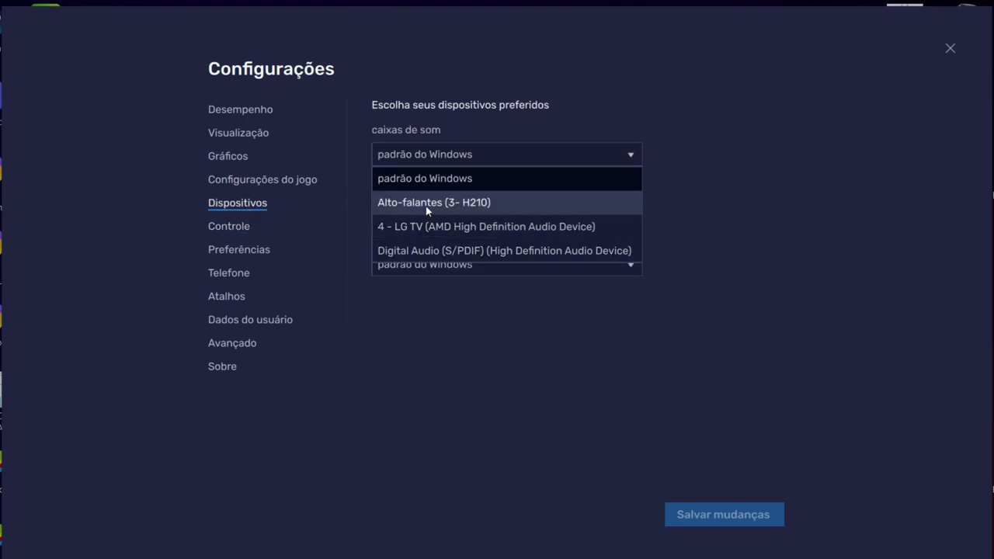
click(426, 206)
click(455, 216)
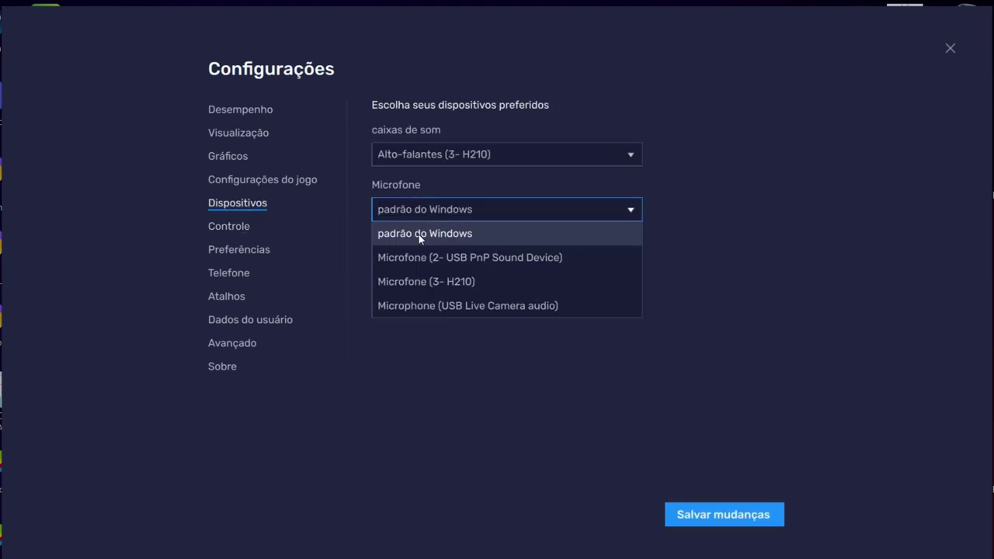
click(450, 265)
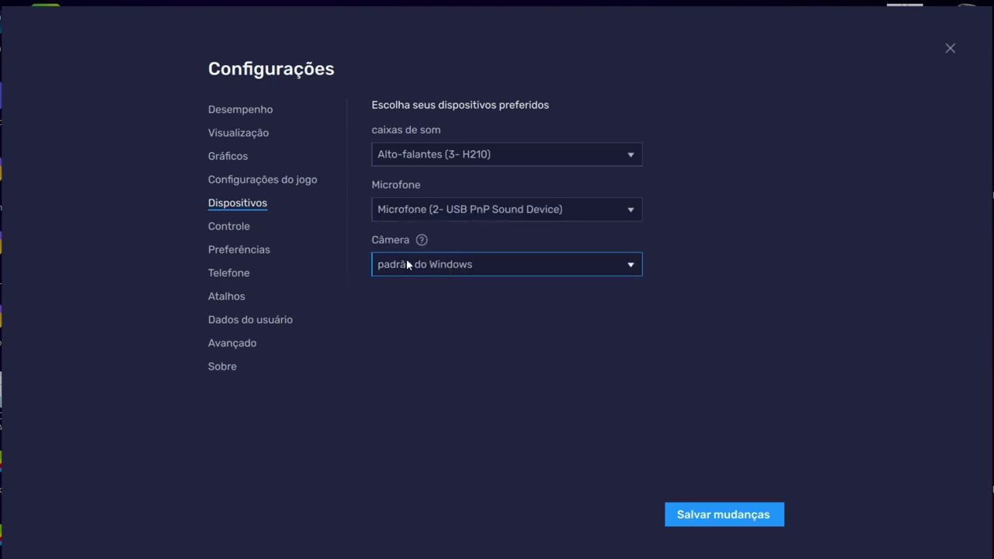
click(453, 265)
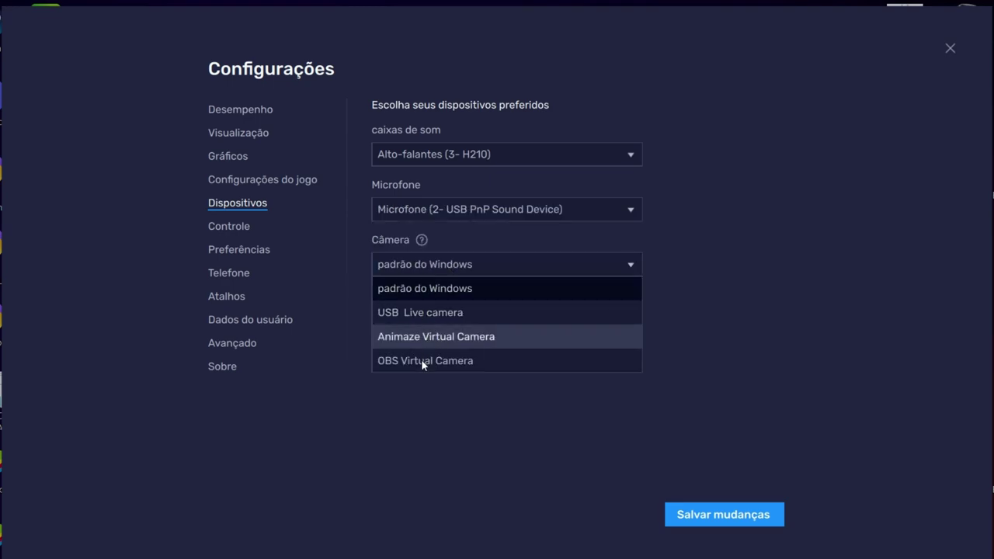
click(404, 312)
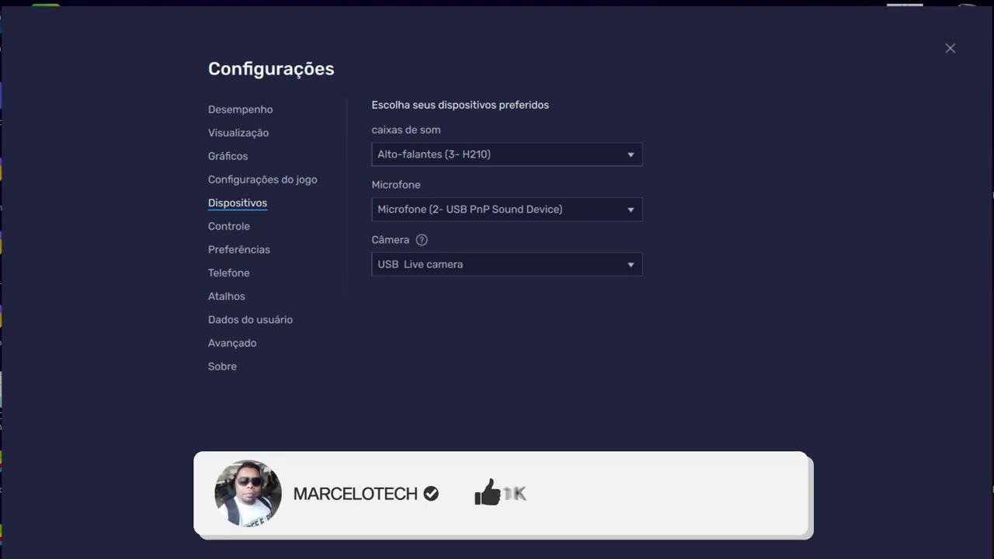
Step: Turn off gamepad detection in the controller settings and save the change
click(230, 233)
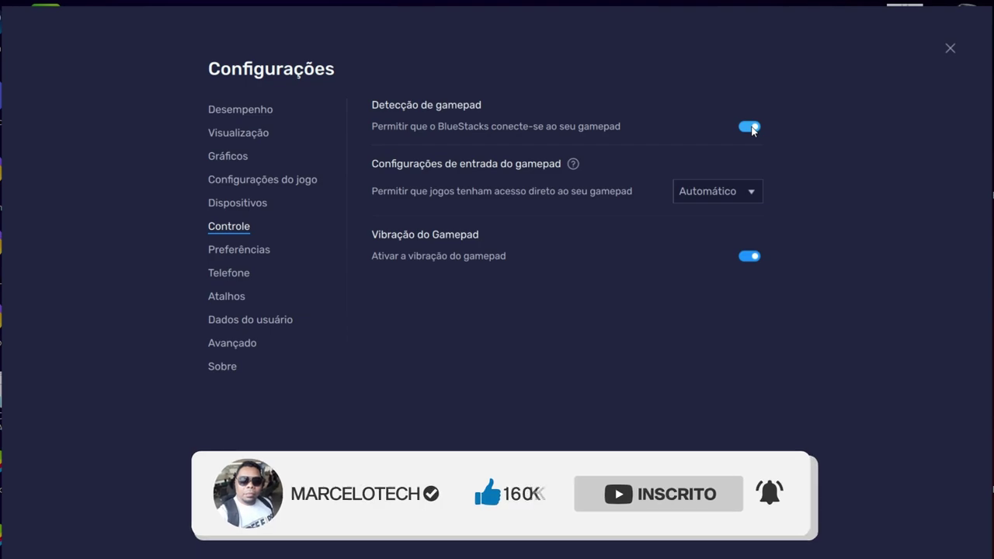
click(750, 127)
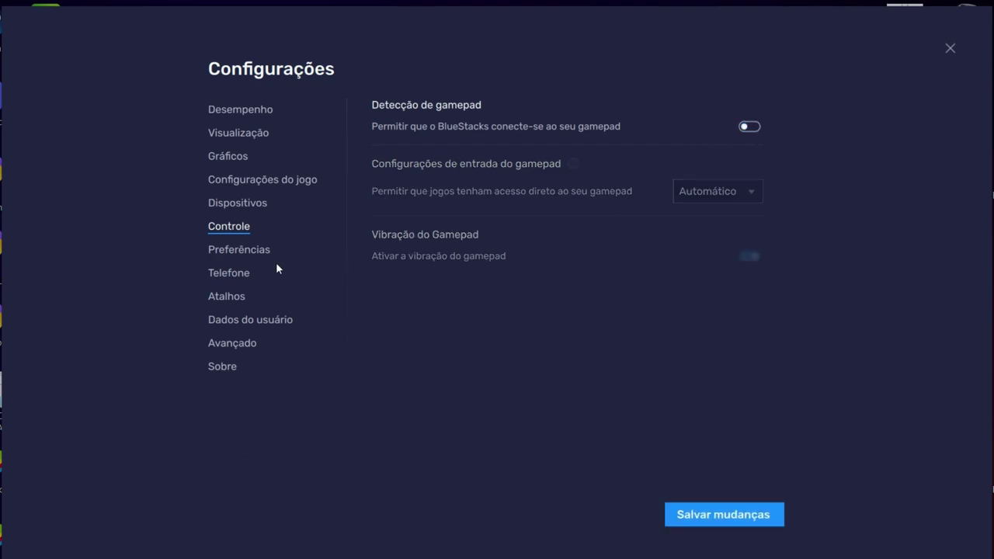
click(246, 254)
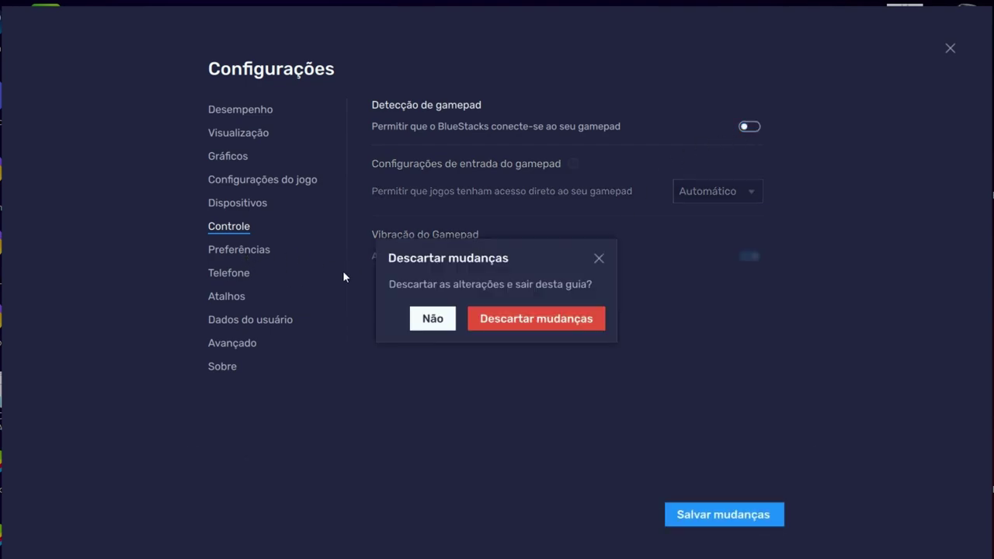
click(600, 258)
Step: Turn off all five Plataforma preferences: Discord connection, desktop app shortcuts, Google Play login prompt, Android sound and in-game ads
click(225, 248)
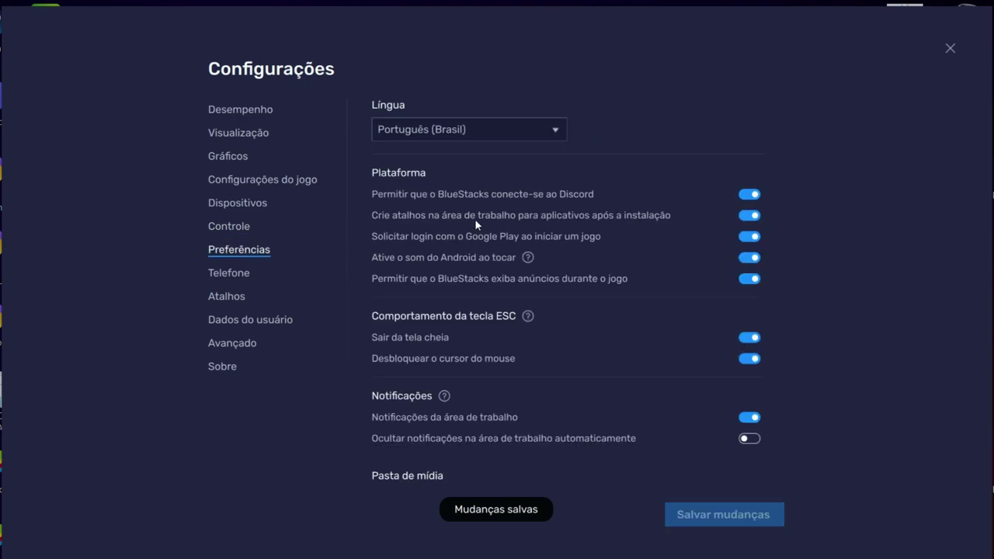
click(749, 215)
click(749, 236)
click(749, 257)
click(750, 278)
click(469, 412)
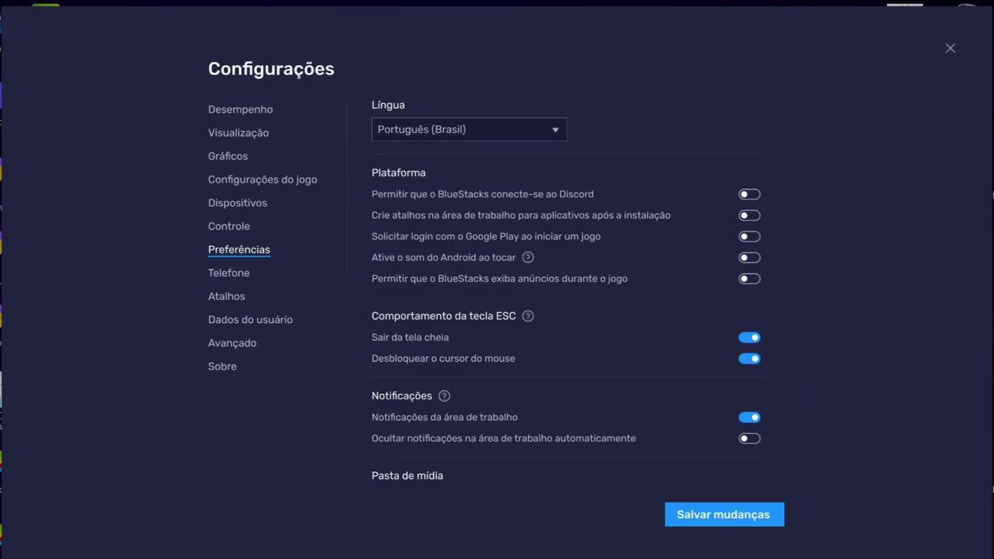
Step: Turn off both ESC key behaviours and the desktop notifications in the preferences, and save the changes
click(750, 337)
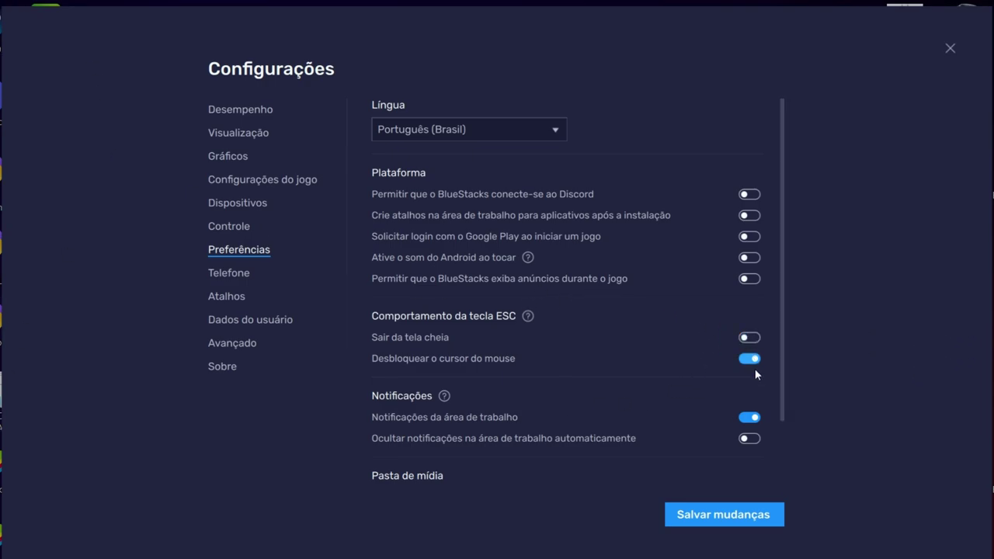
click(749, 358)
click(747, 417)
scroll(660, 375, down, 1)
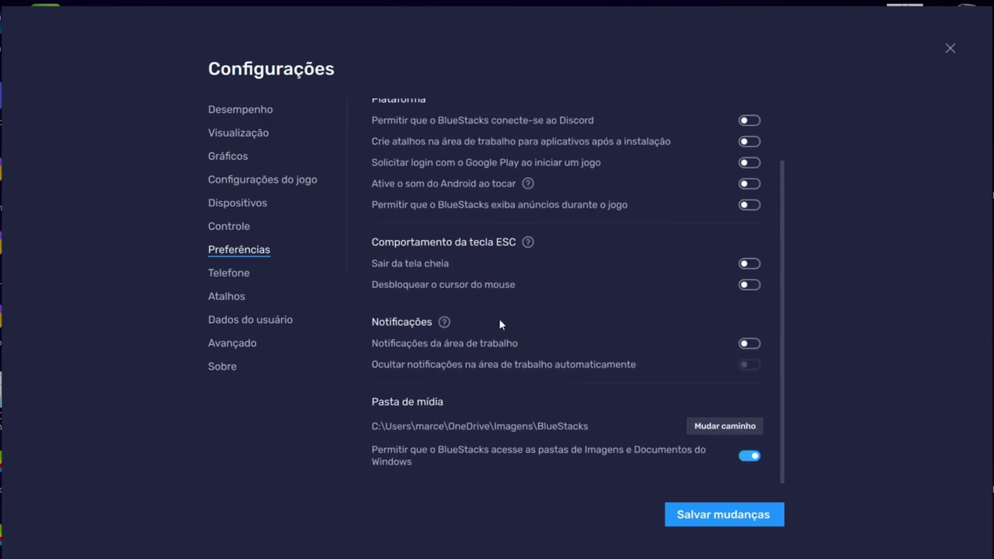
click(219, 278)
click(598, 266)
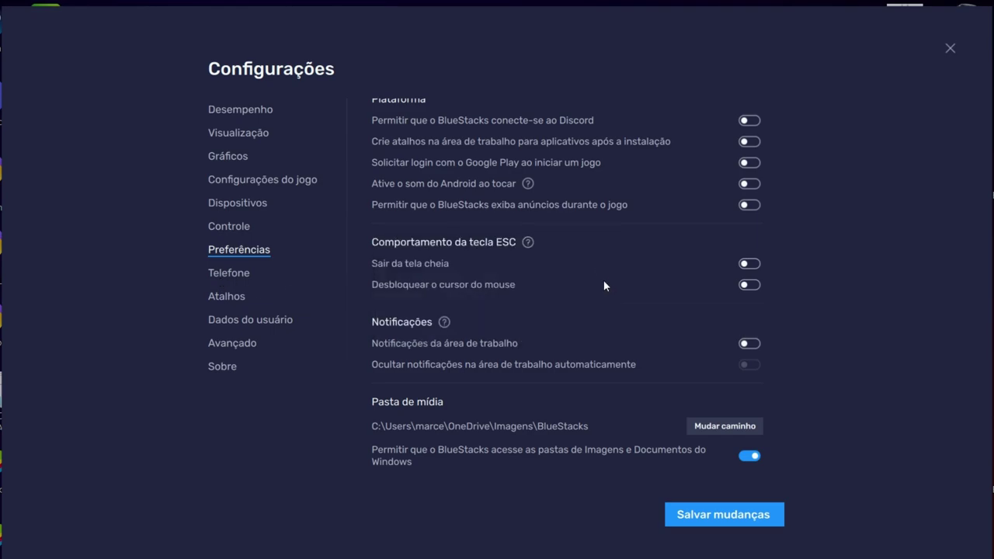
click(708, 509)
Step: Choose Asus ROG 2 as the predefined device profile in the phone settings, checking the other profiles on offer
click(229, 278)
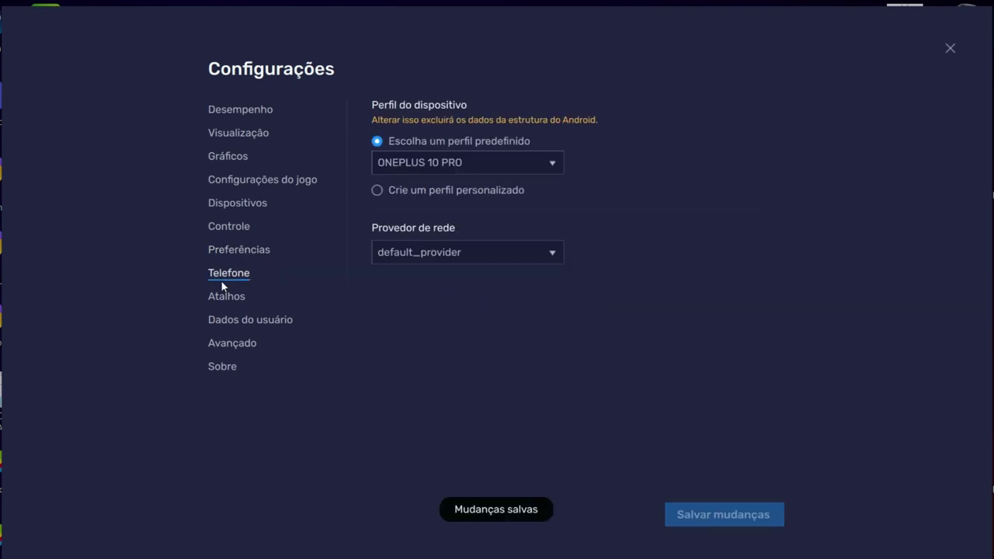
click(422, 162)
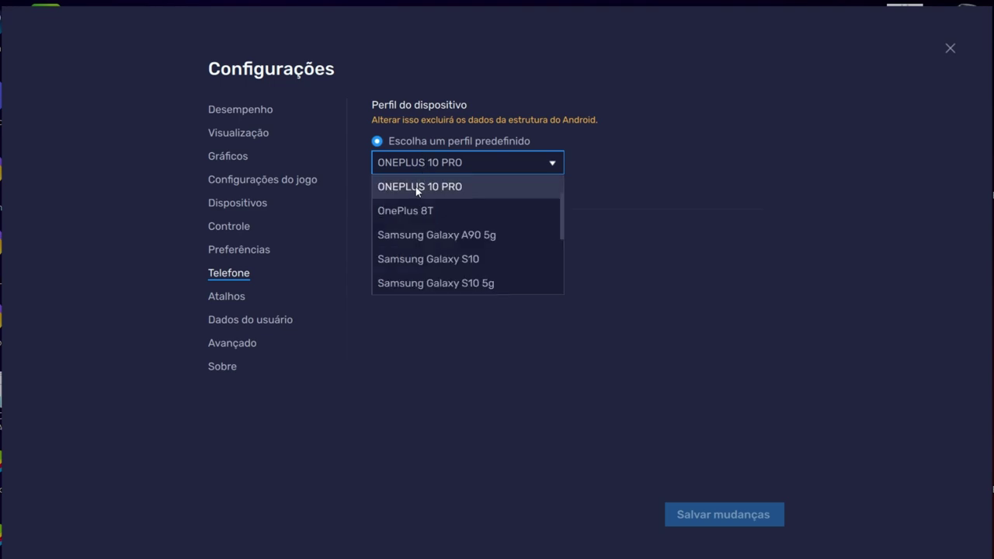
scroll(416, 202, up, 2)
click(415, 193)
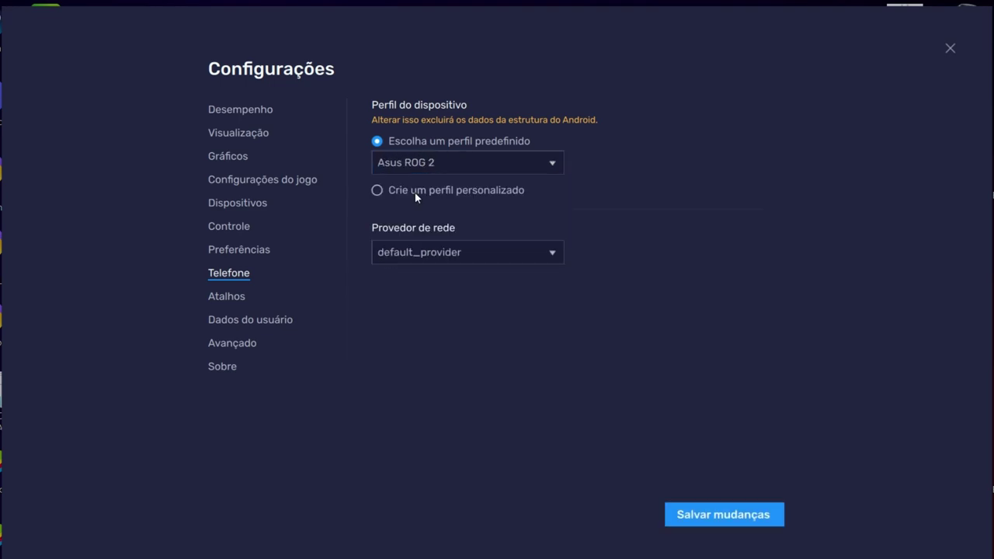
click(489, 170)
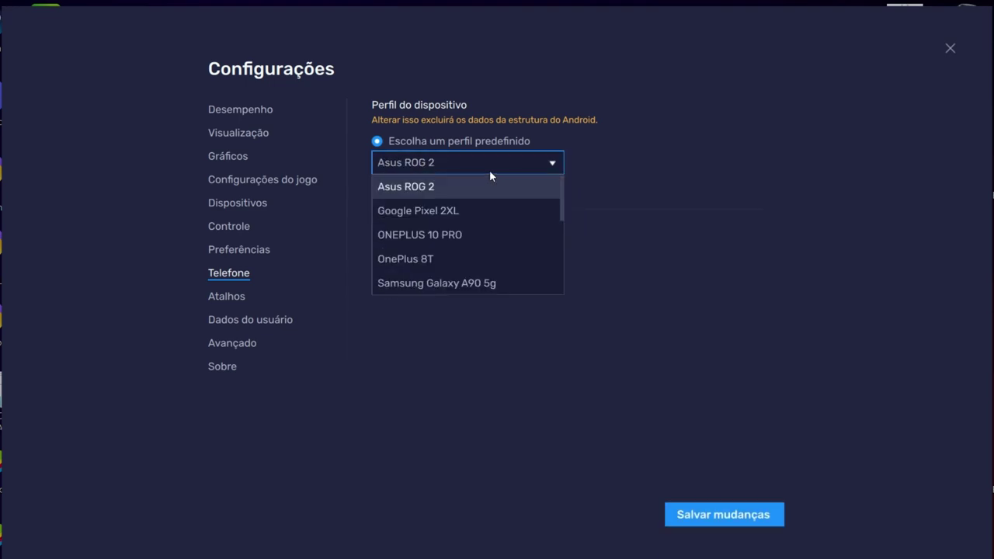
scroll(457, 238, down, 2)
scroll(457, 237, down, 1)
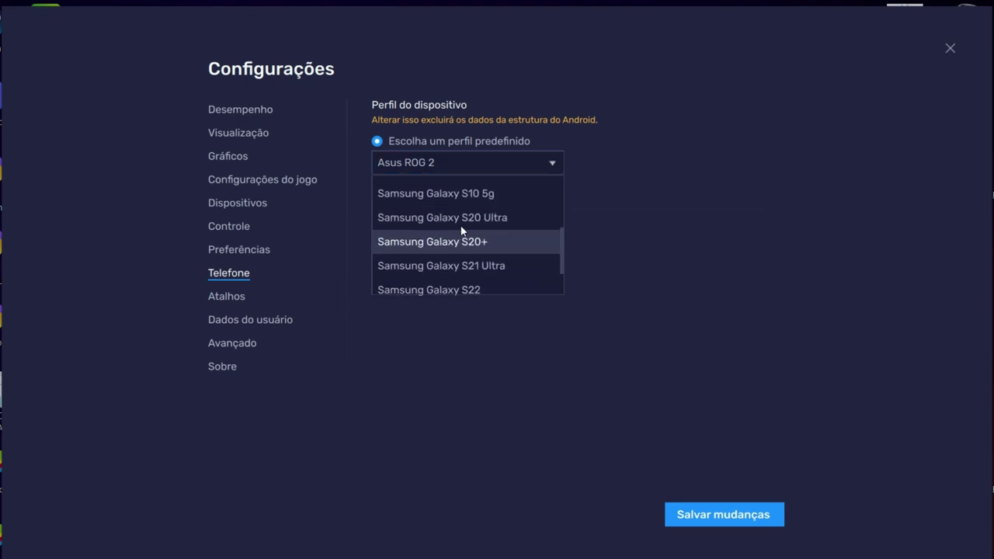
scroll(468, 211, up, 2)
click(495, 175)
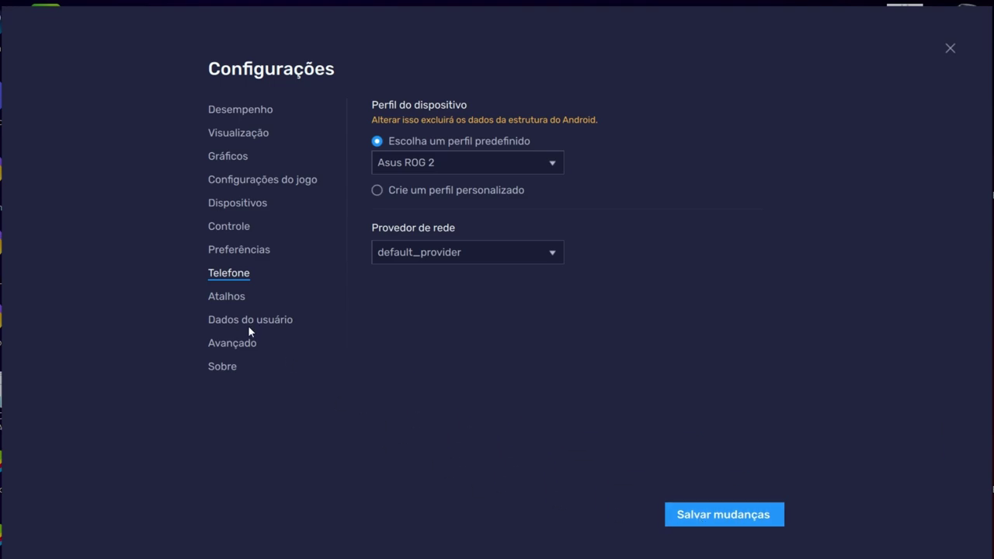
Step: Review the shortcut, user data, advanced and about settings, and check for BlueStacks updates
click(229, 296)
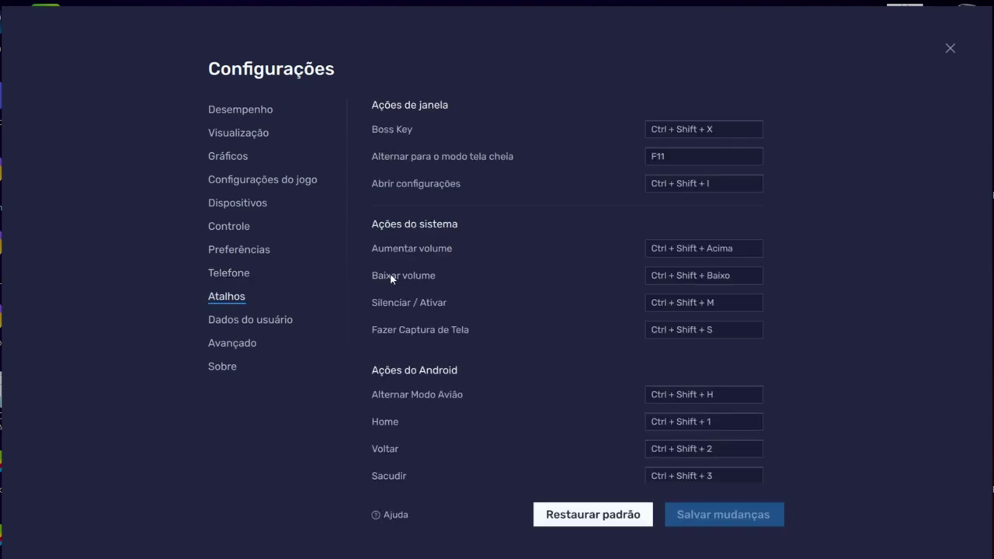
click(246, 319)
click(227, 346)
click(220, 368)
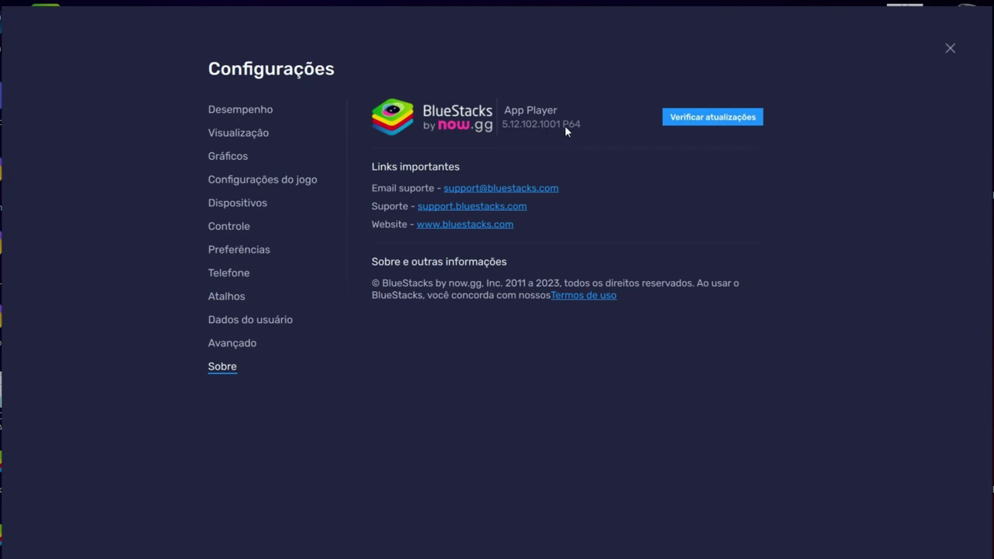
click(708, 120)
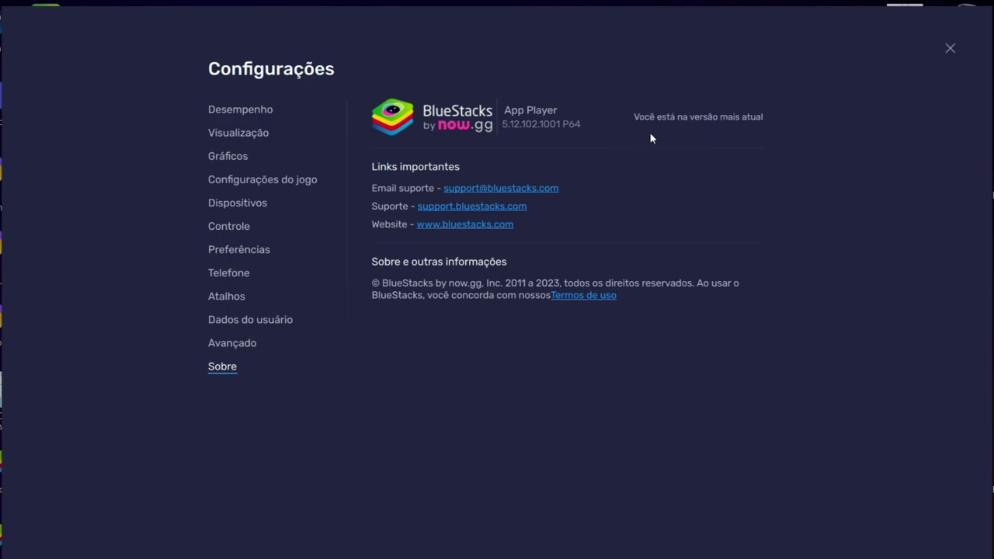
Step: Enable high frame rates and the in-game FPS display in the performance settings, set the frame rate to 240, and save the changes
click(241, 157)
click(240, 135)
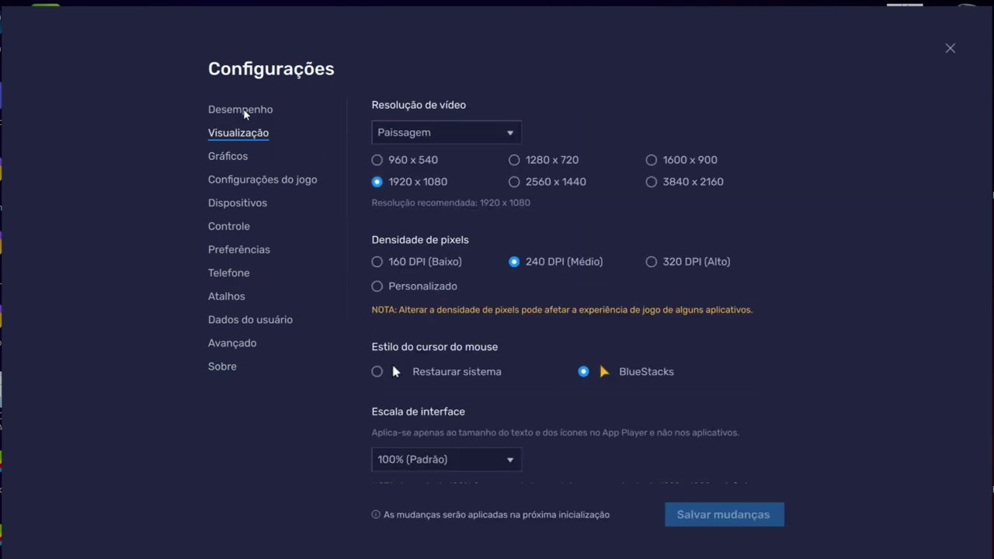
click(242, 113)
scroll(621, 318, down, 1)
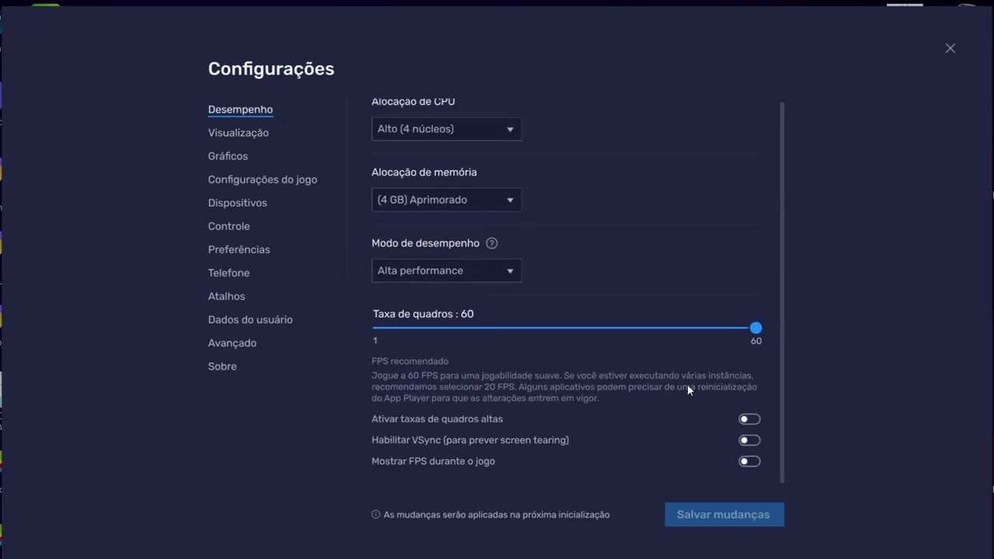
click(747, 421)
click(749, 462)
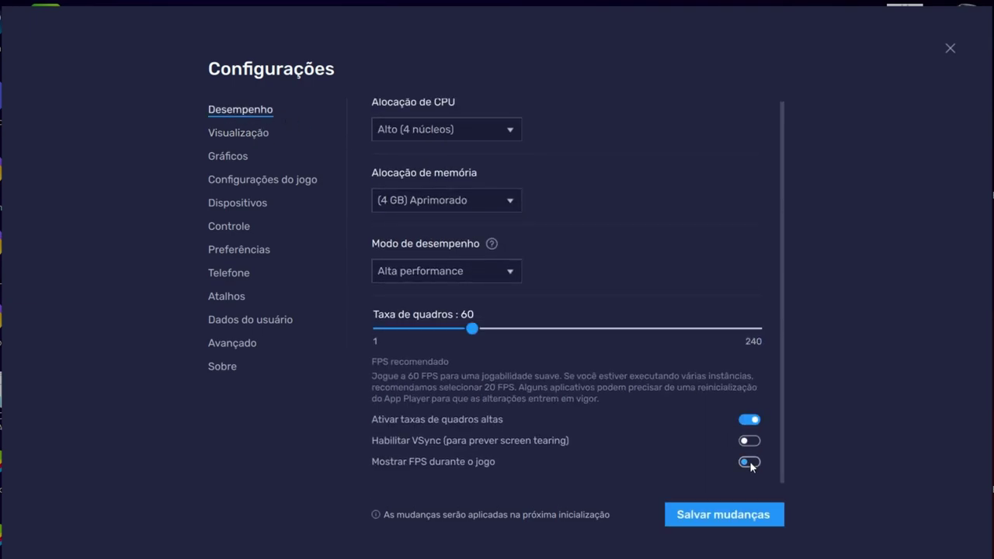
drag(459, 337, 798, 347)
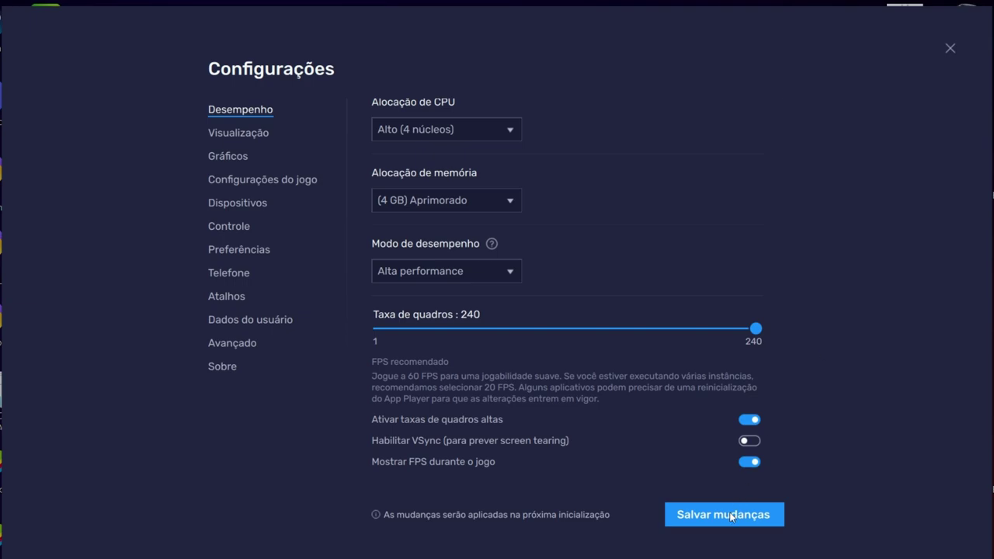
click(703, 520)
click(468, 311)
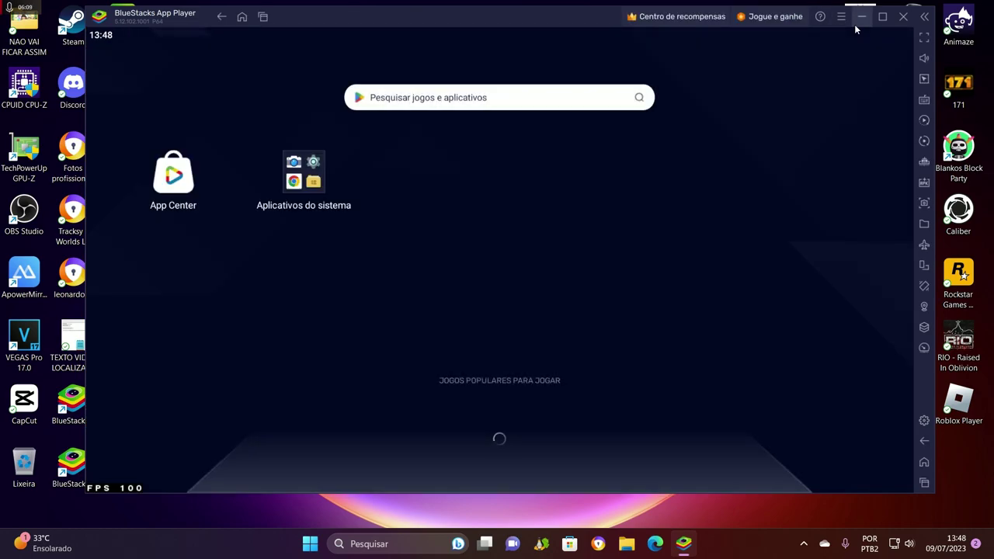
Step: Close the BlueStacks App Player and open the Elementos gráficos page of the Windows display settings
click(903, 19)
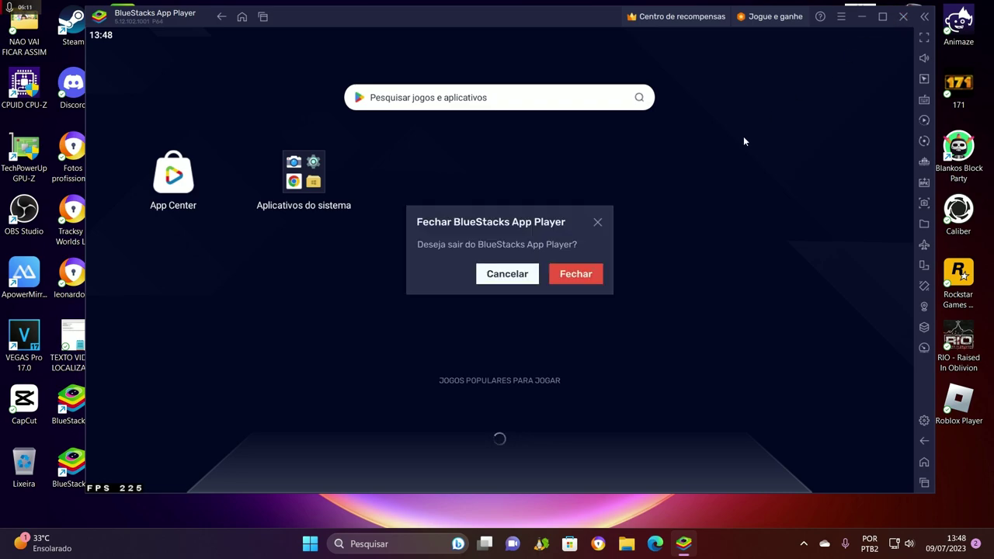
click(578, 275)
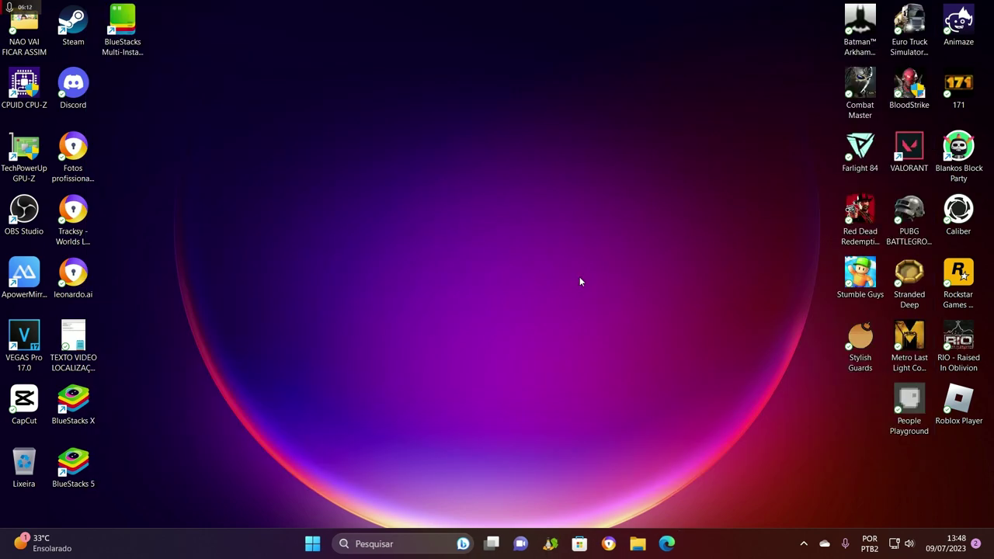
right_click(365, 177)
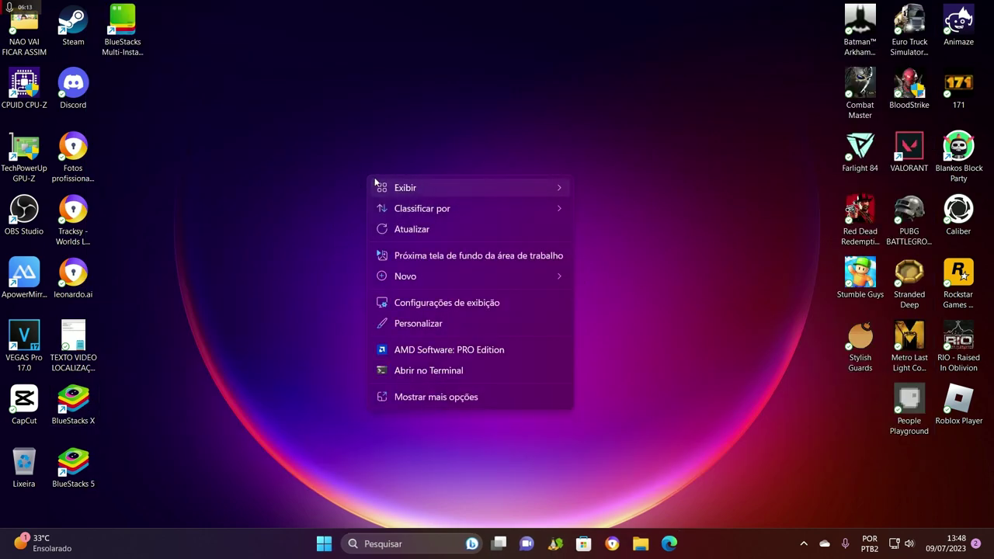
click(417, 397)
click(485, 374)
scroll(399, 346, down, 2)
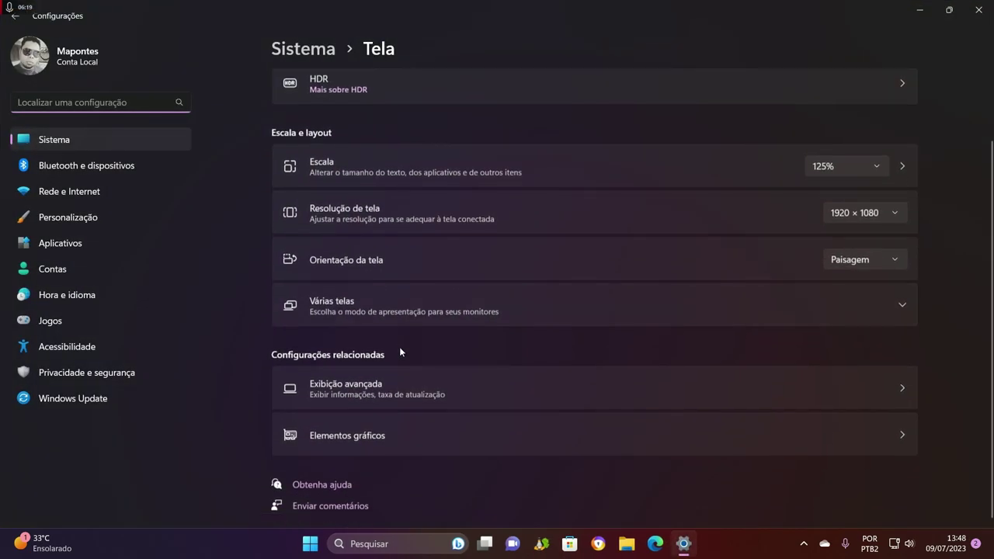
scroll(399, 346, down, 3)
click(342, 317)
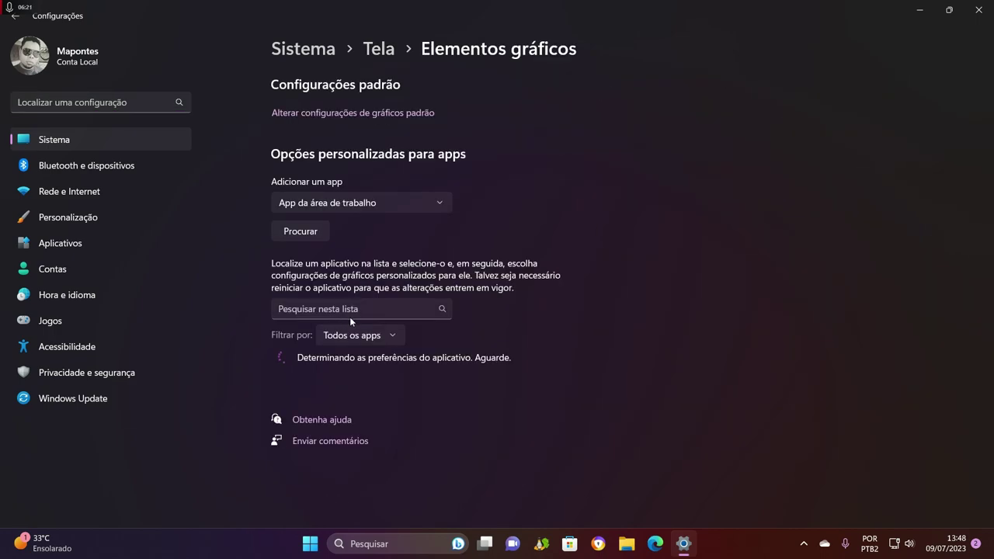
Step: Search Windows for "elementos gra" and open Configurações de elementos gráficos from the results
key(super)
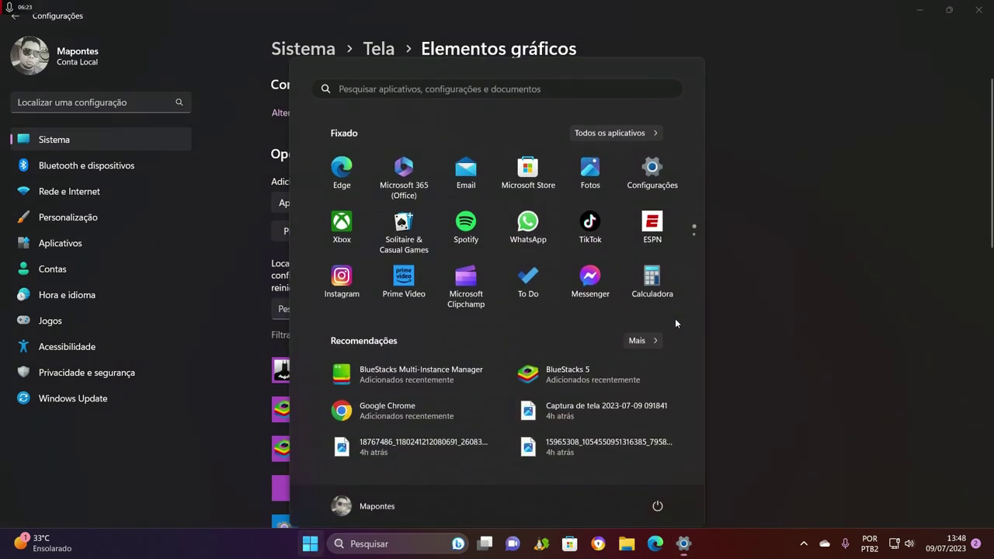
text(elemento)
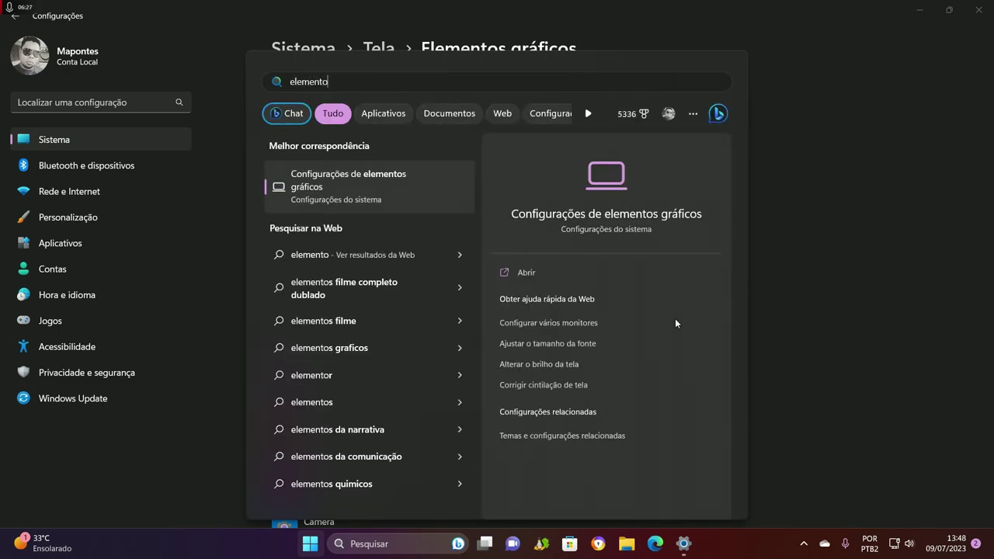
text(s gra)
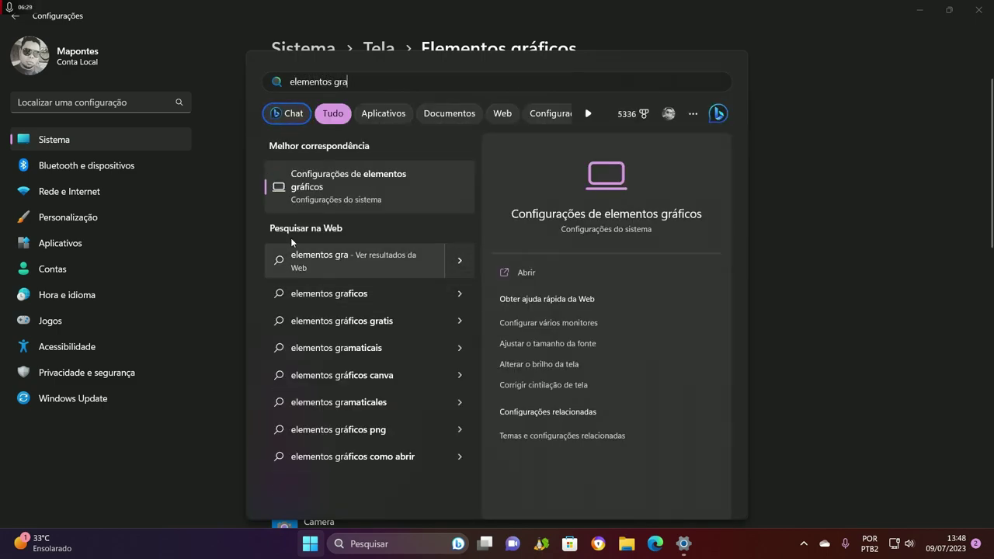
click(318, 184)
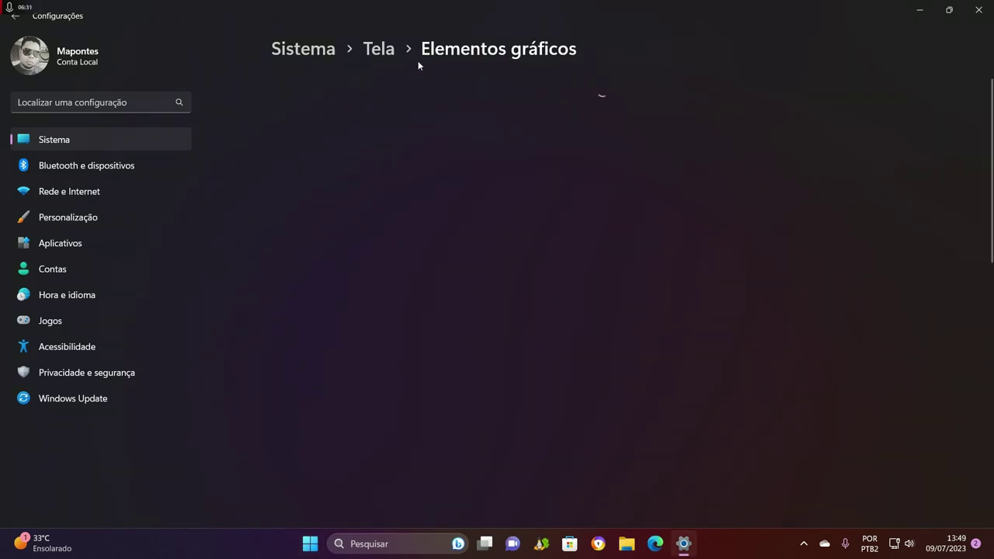
Step: Start adding a desktop app to the custom graphics options and browse to Arquivos de Programas\BlueStacks_nxt on drive C
scroll(337, 358, down, 1)
scroll(336, 358, down, 3)
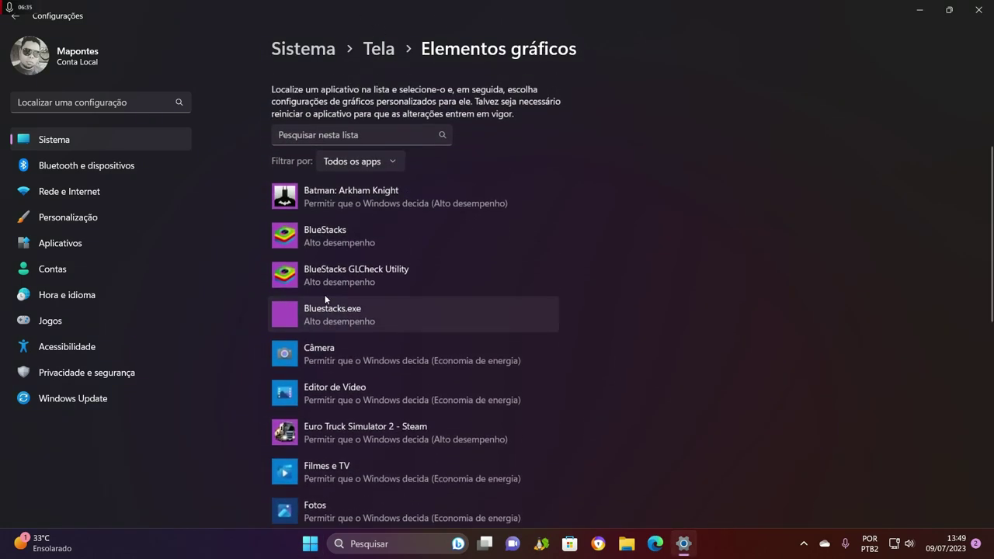
scroll(327, 326, up, 3)
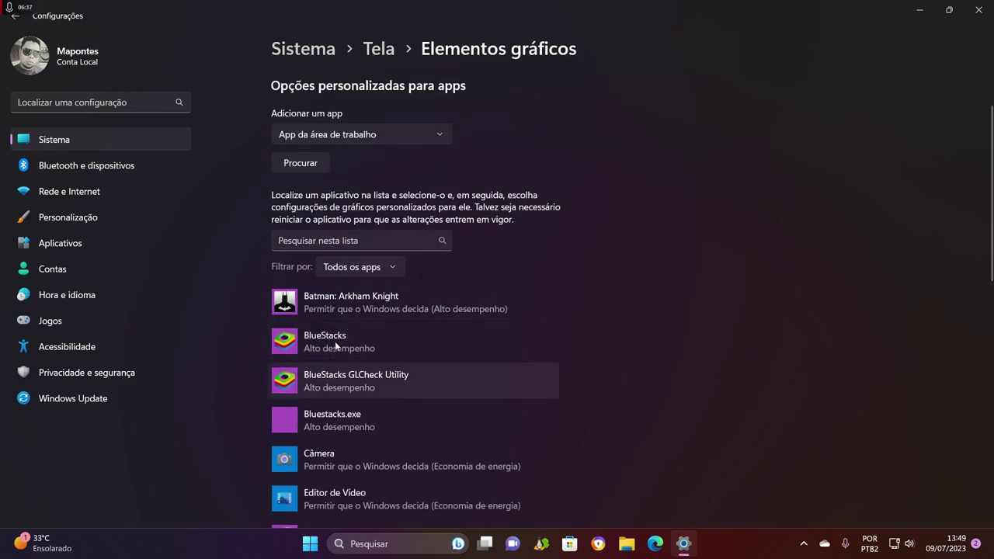
click(309, 166)
double_click(252, 122)
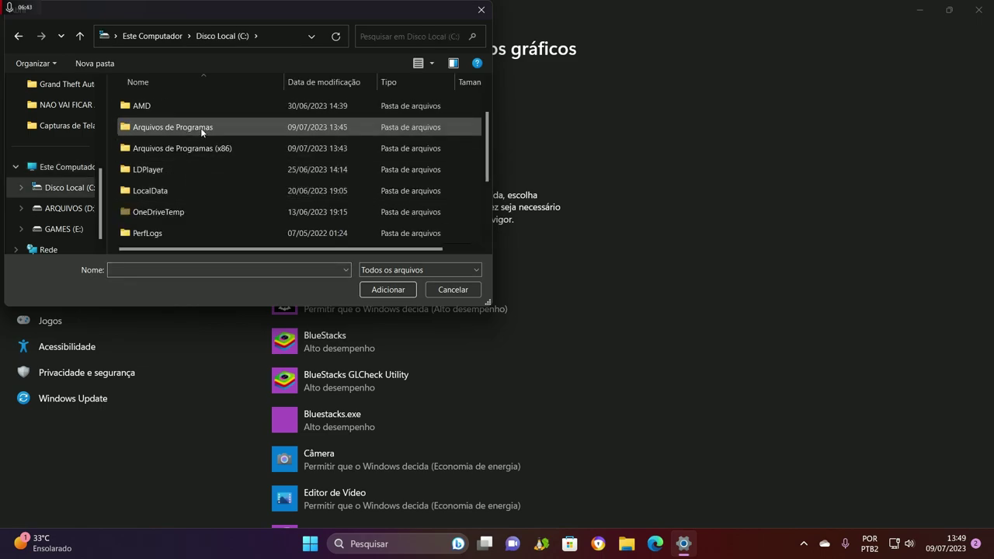
double_click(201, 127)
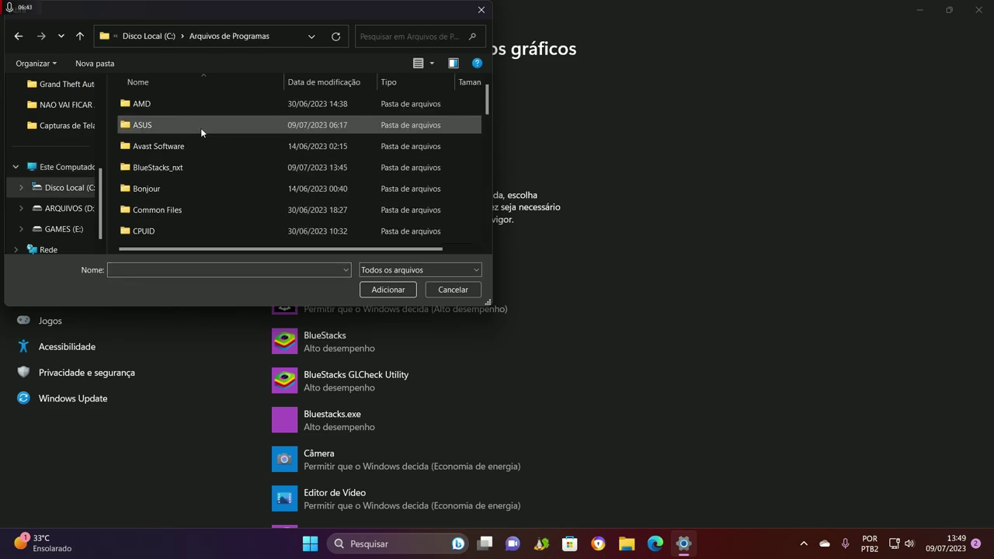
double_click(171, 167)
Step: Try to add HD-Player from the BlueStacks_nxt folder to the custom graphics options for apps
scroll(171, 167, down, 7)
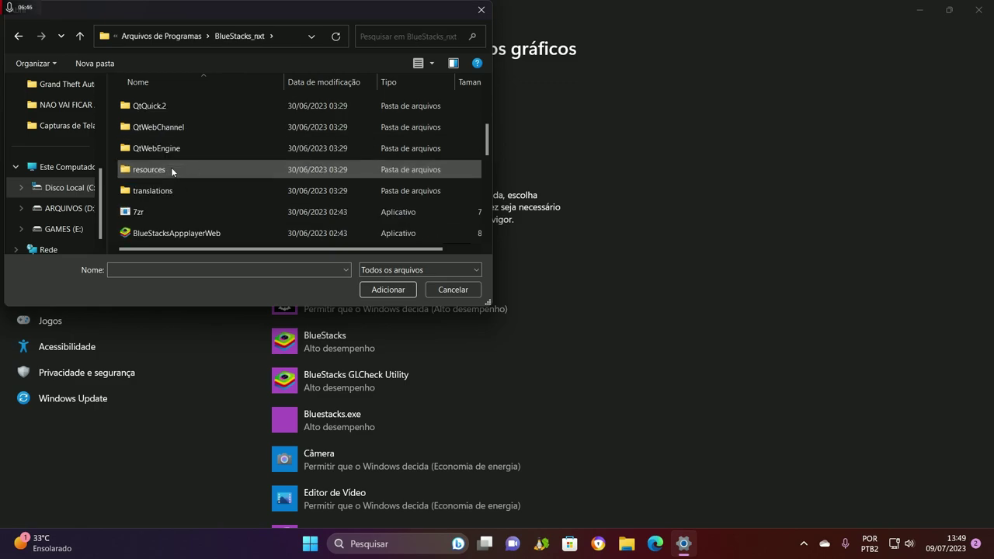
scroll(171, 169, up, 1)
drag(487, 303, 509, 521)
scroll(186, 226, up, 3)
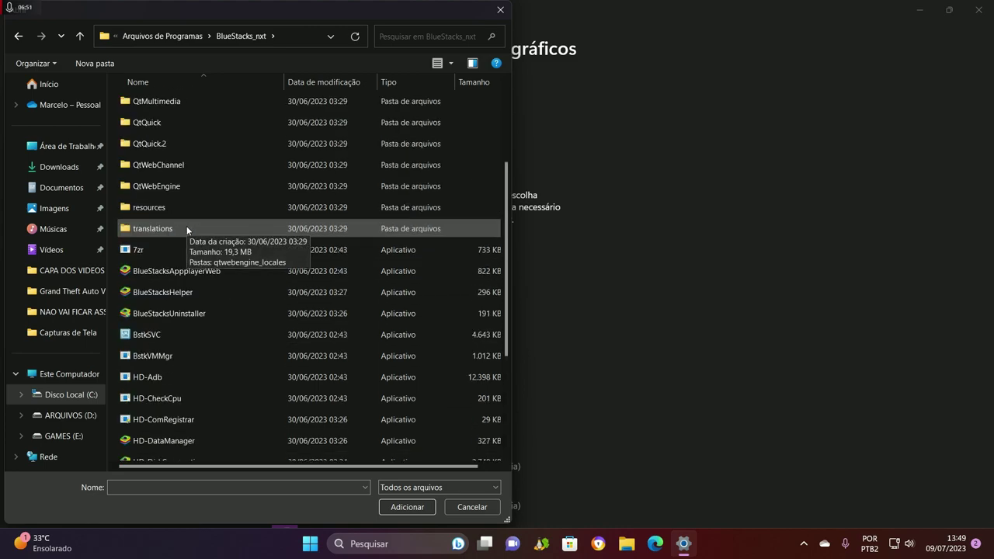
scroll(225, 286, down, 1)
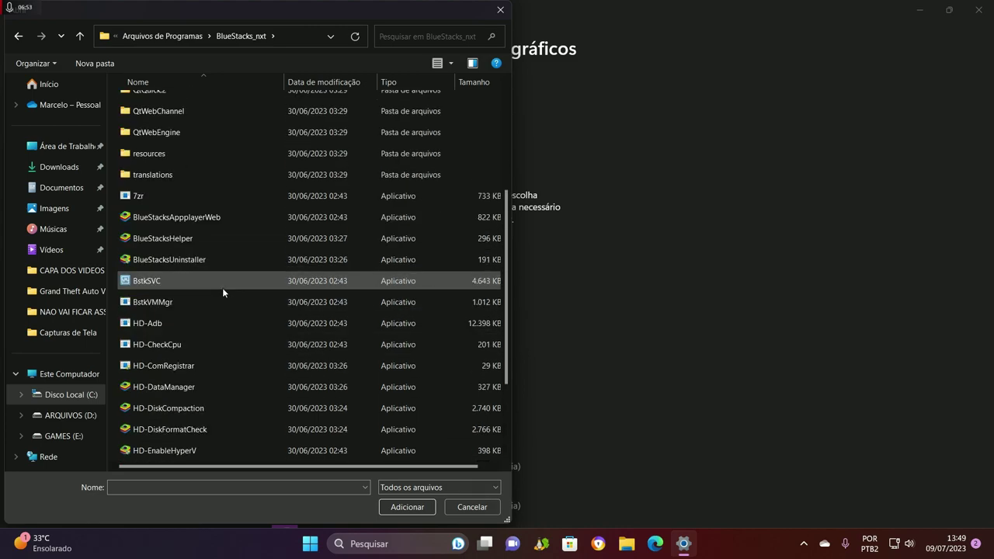
scroll(221, 288, down, 2)
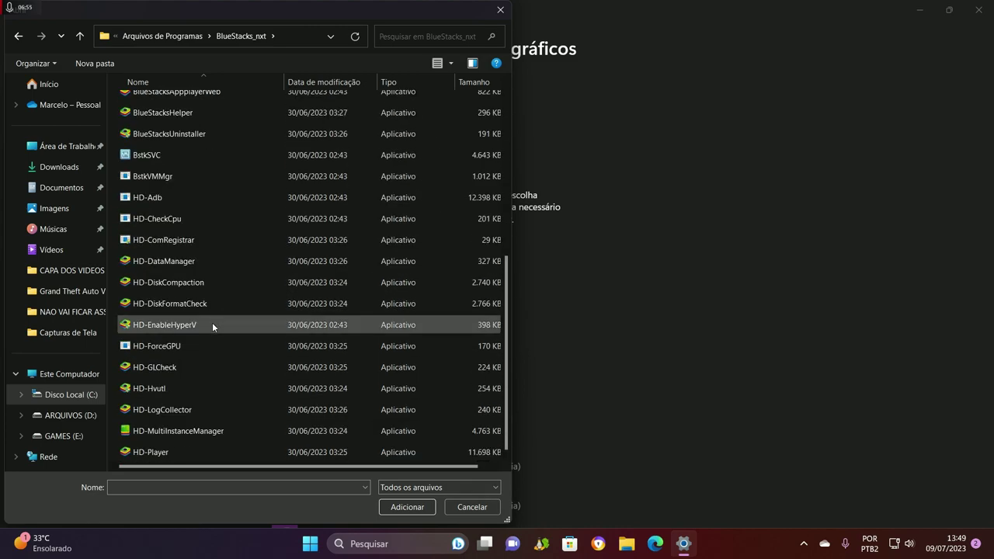
click(197, 456)
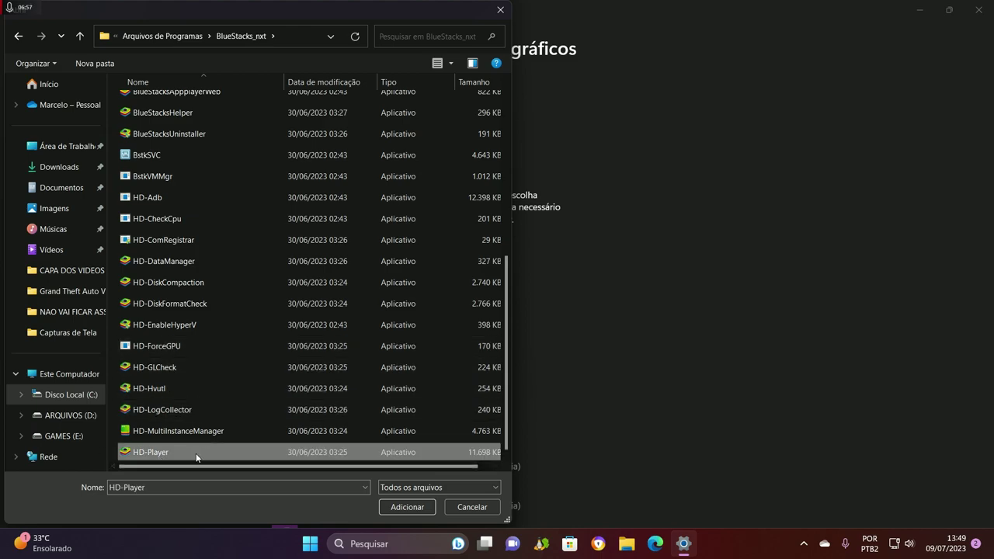
click(408, 507)
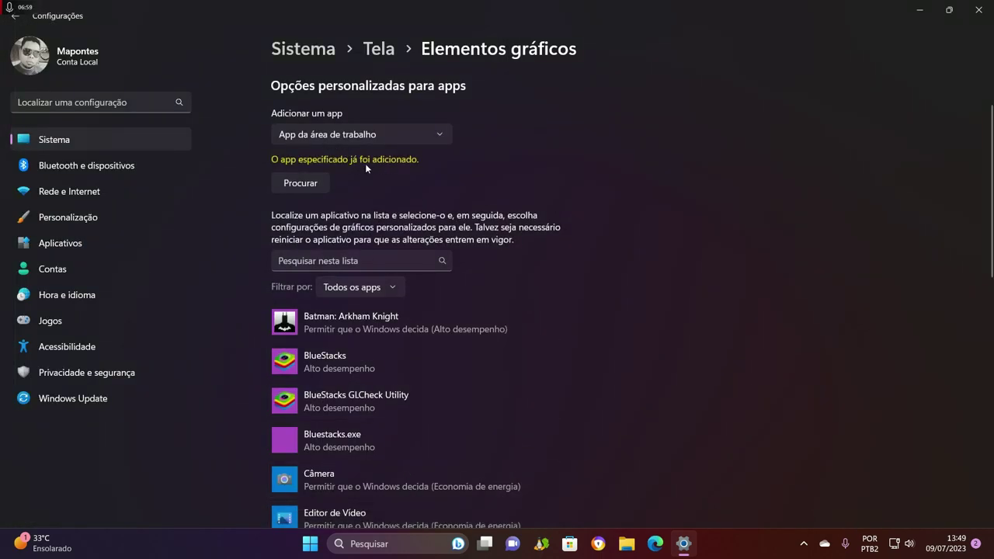
click(301, 187)
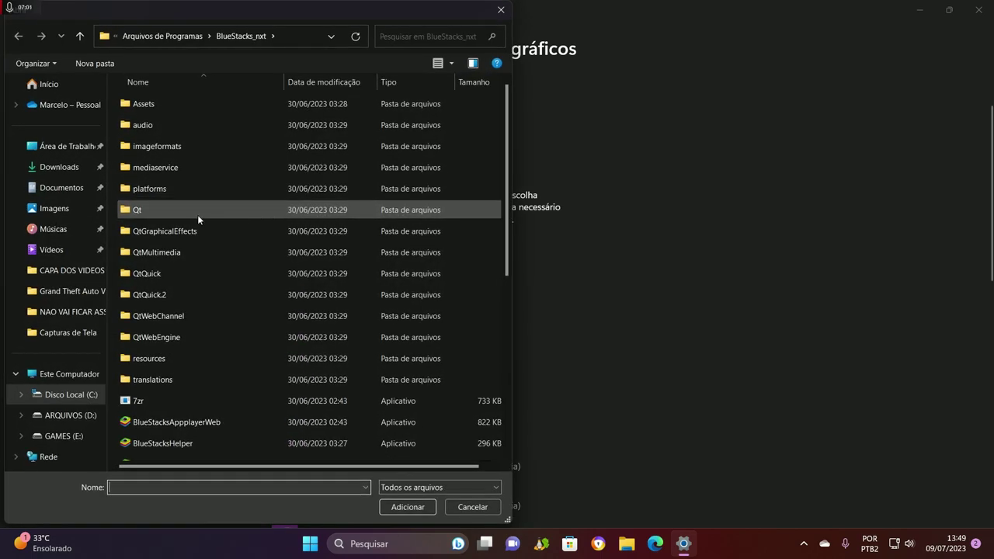
scroll(187, 311, down, 10)
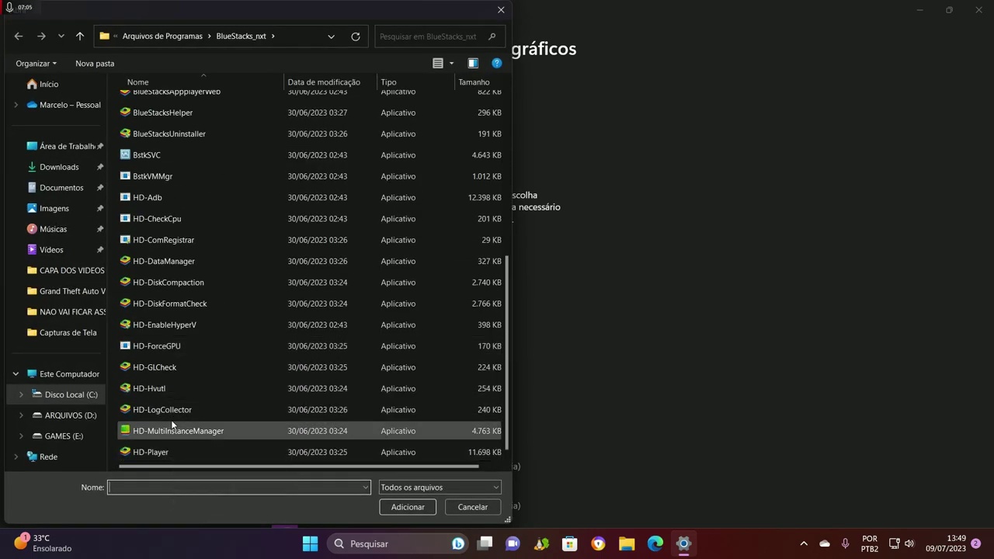
scroll(171, 419, up, 1)
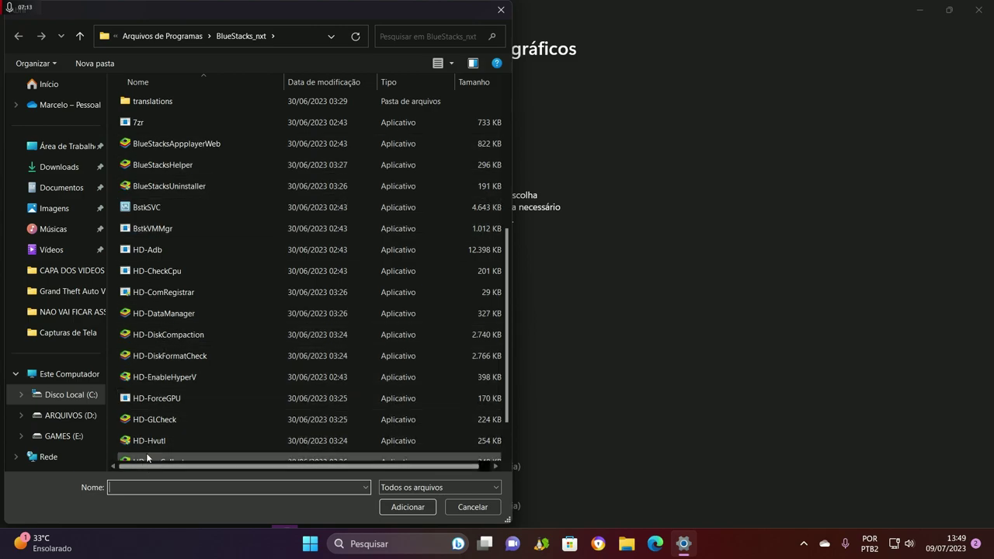
scroll(181, 431, down, 1)
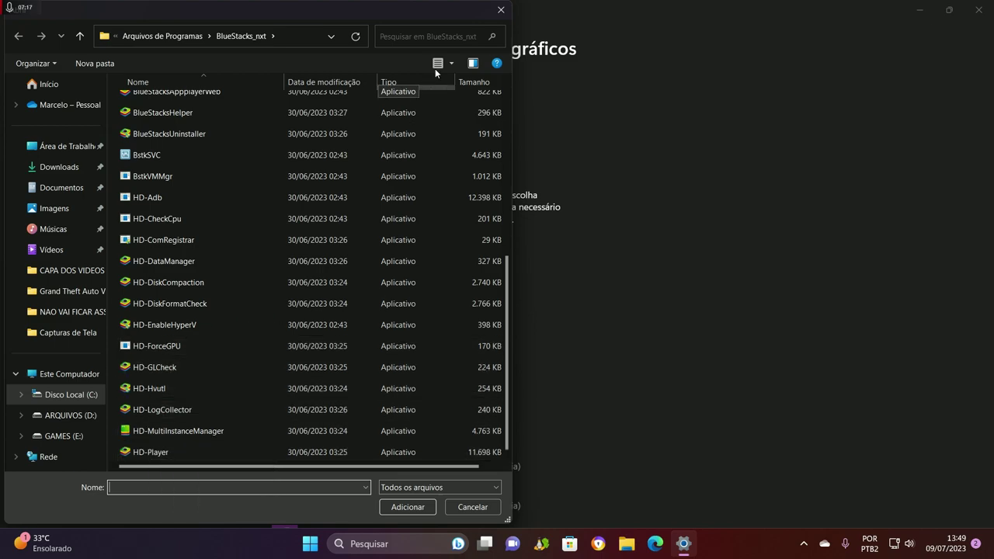
click(500, 9)
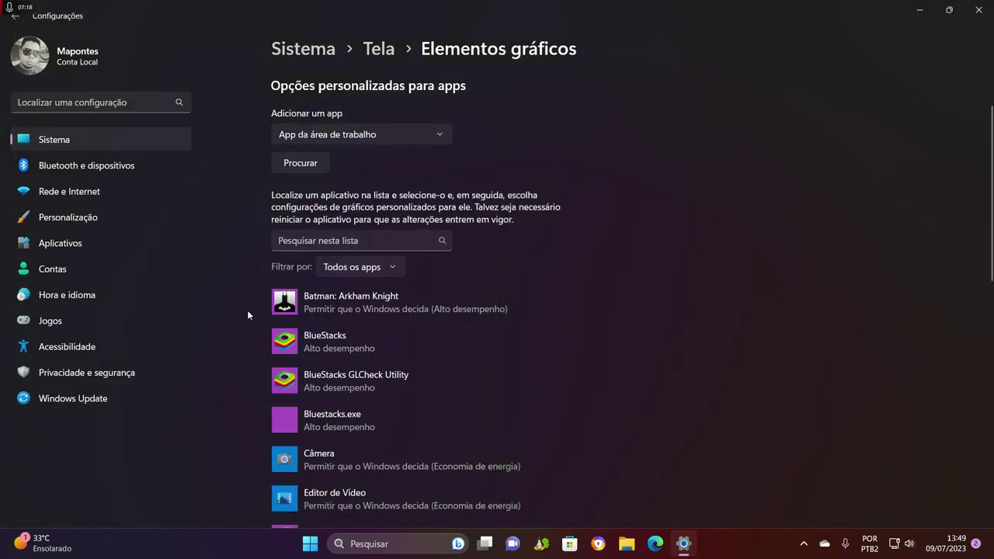
Step: Save the graphics preference of the BlueStacks entry as Alto desempenho and close the Windows settings
click(338, 343)
click(462, 397)
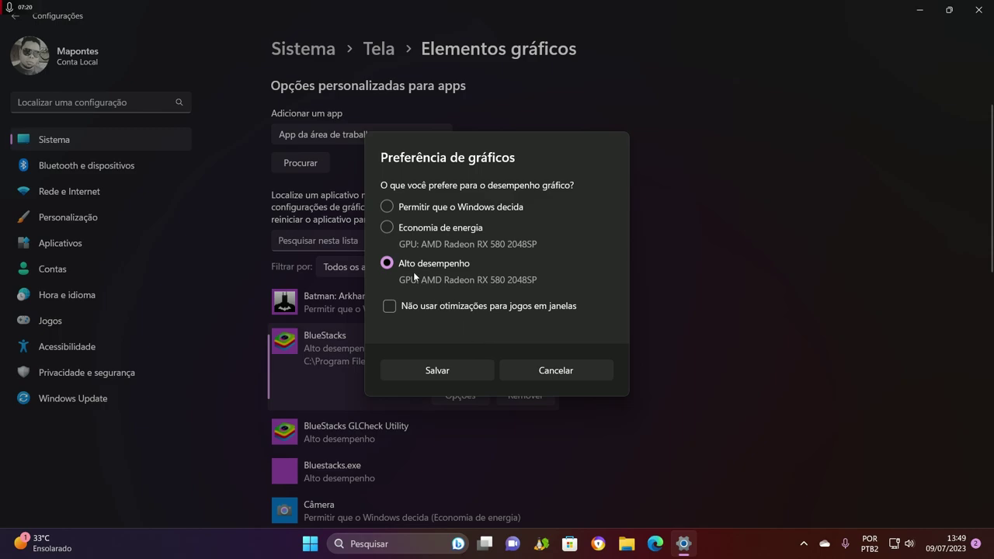
click(450, 369)
click(978, 10)
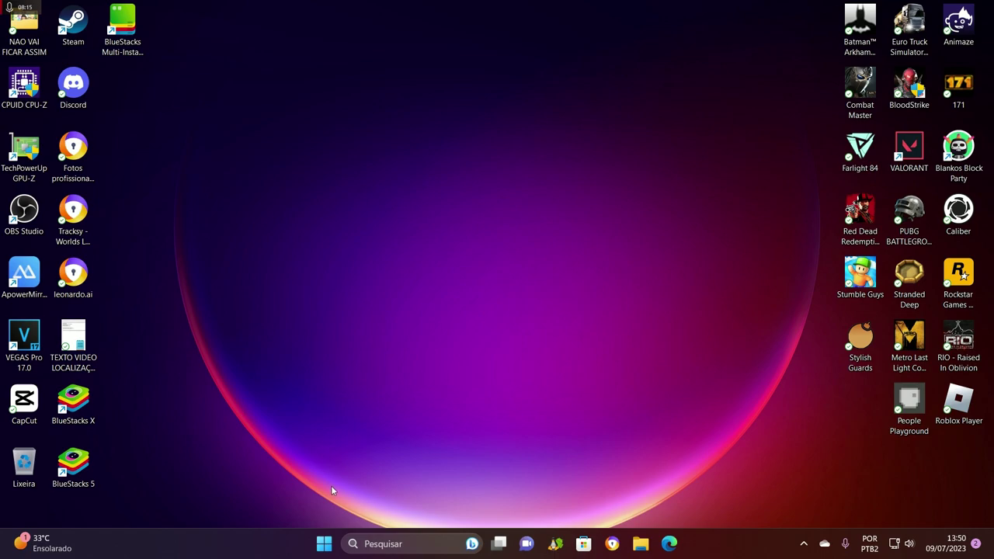
Step: Open the Windows Opções de Desempenho dialog through the advanced system settings
right_click(325, 544)
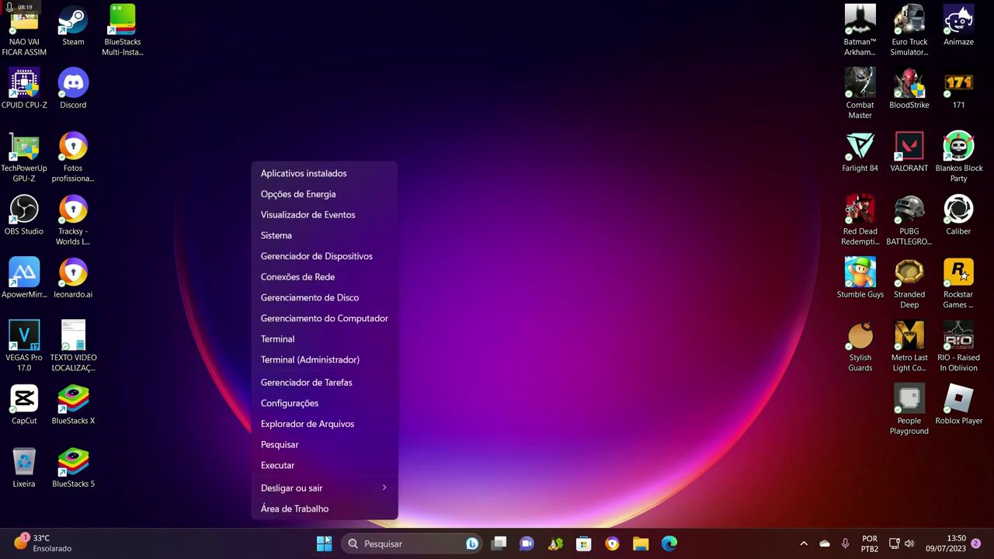
click(331, 236)
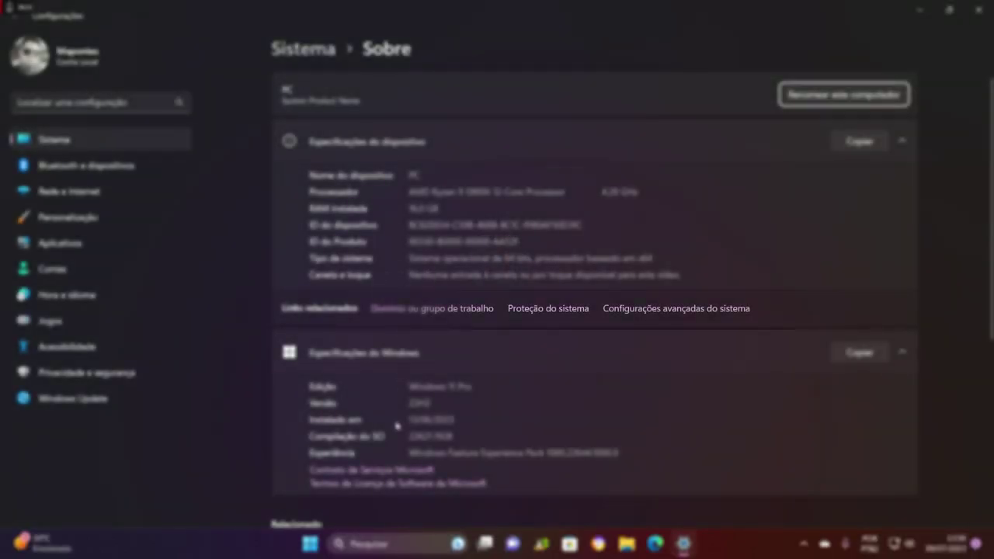
click(700, 310)
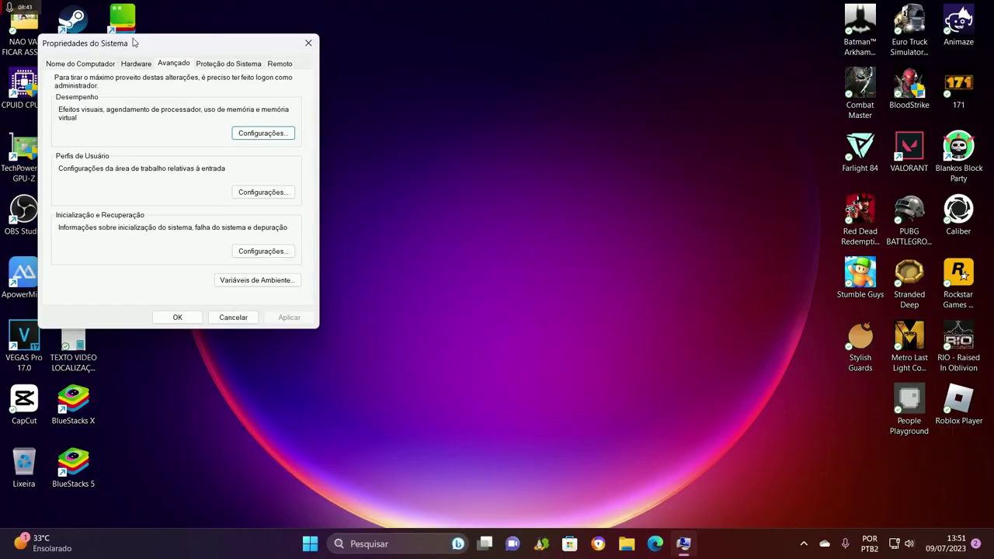
drag(115, 35, 356, 44)
click(481, 138)
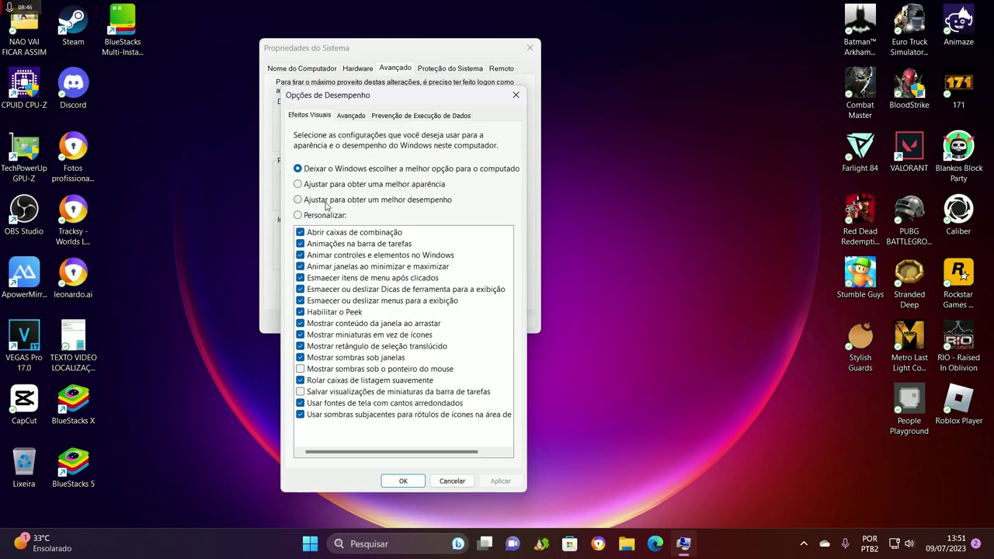
Step: Adjust visual effects for best performance, re-enable icon label shadows, rounded screen fonts, saved taskbar thumbnails, mouse pointer shadows and thumbnails instead of icons, and confirm
click(306, 201)
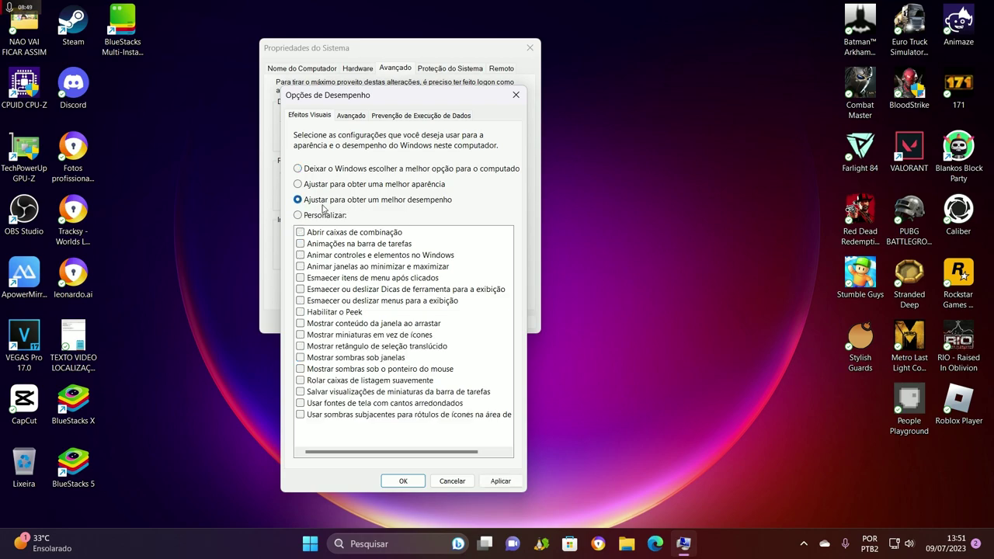
click(300, 416)
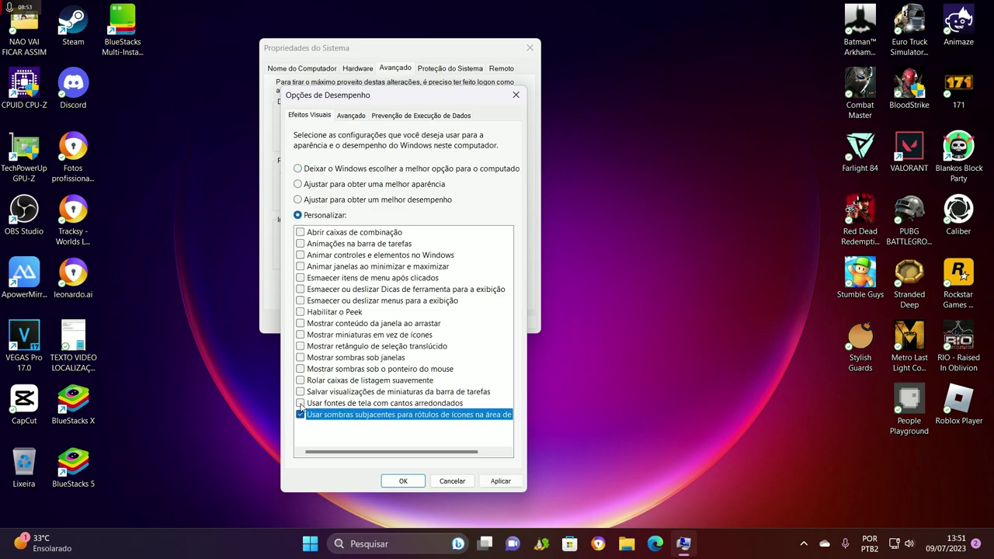
click(301, 404)
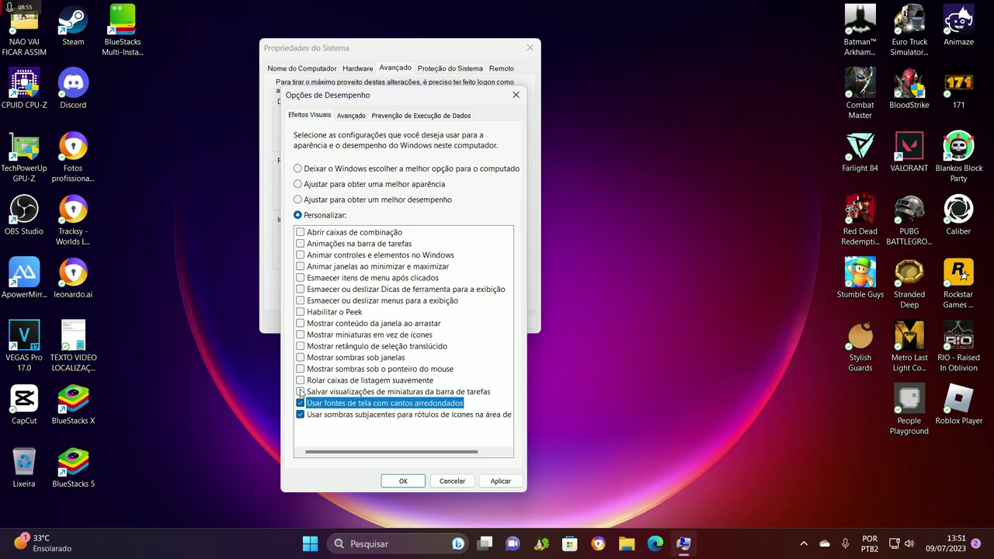
click(300, 392)
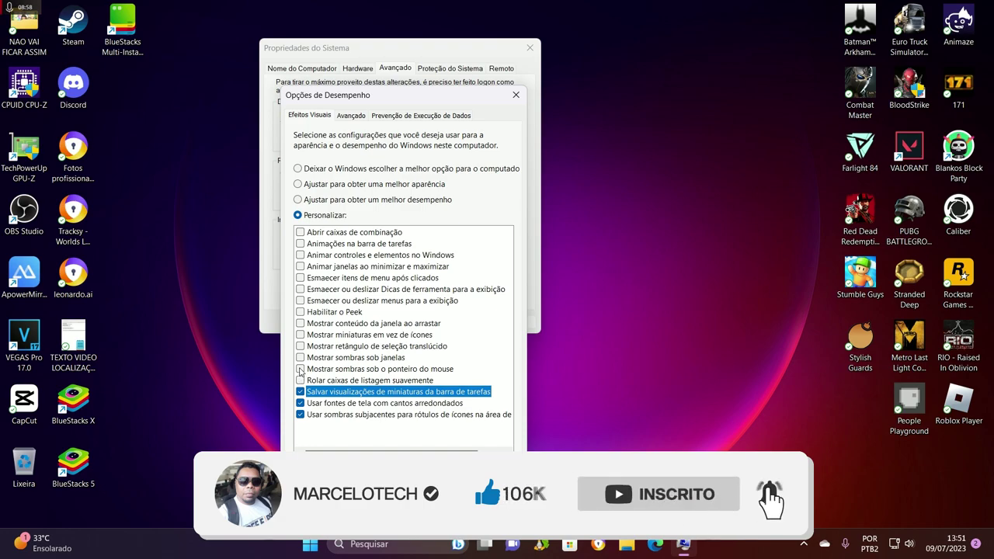
click(300, 370)
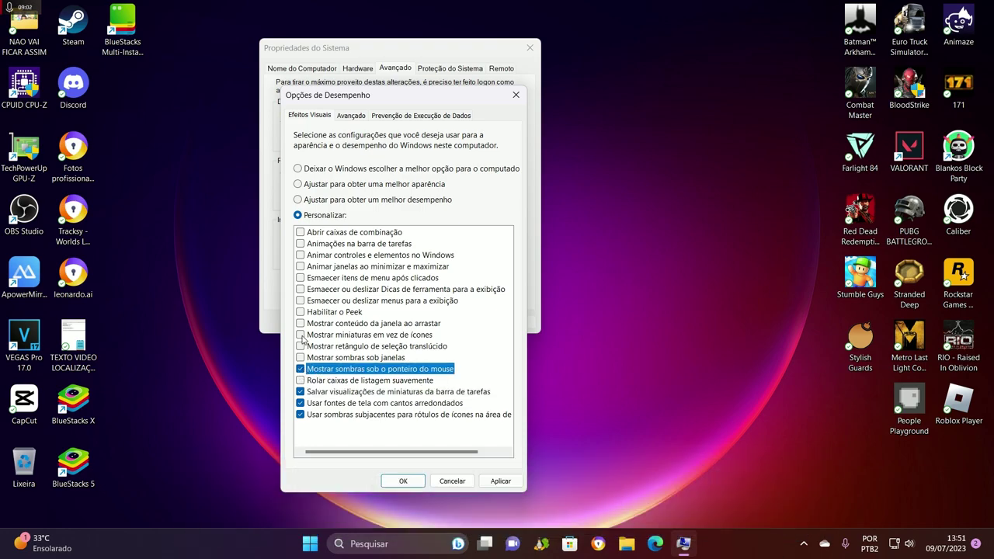
click(301, 335)
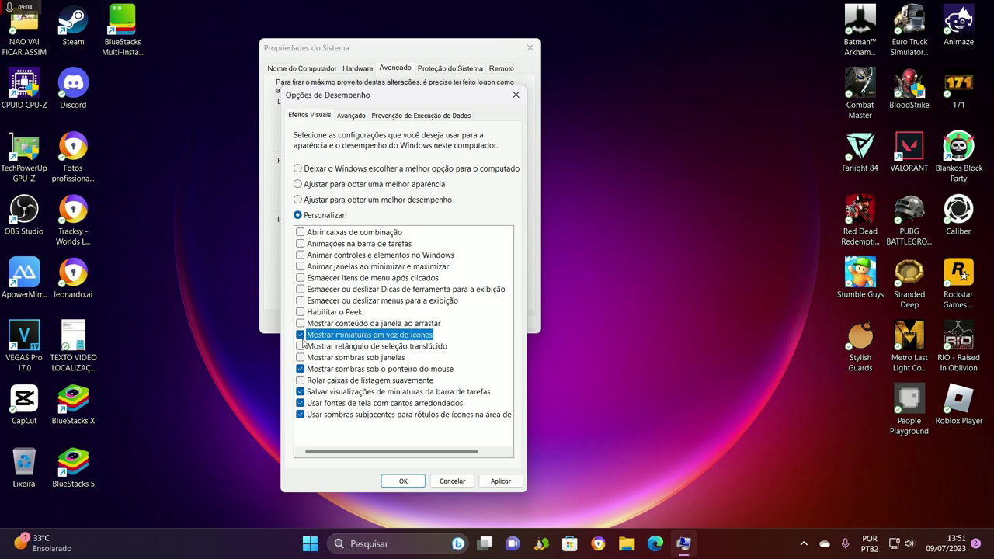
click(405, 480)
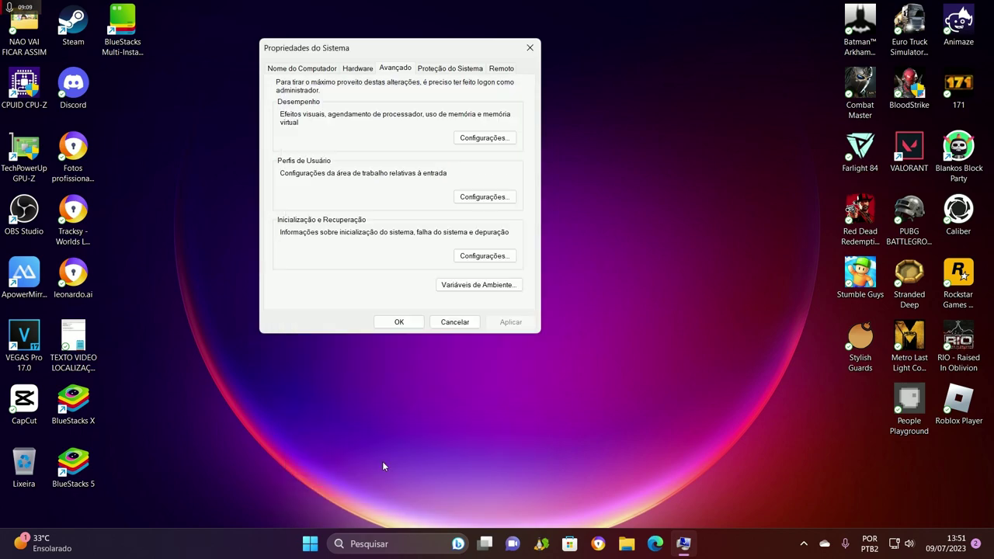
click(399, 322)
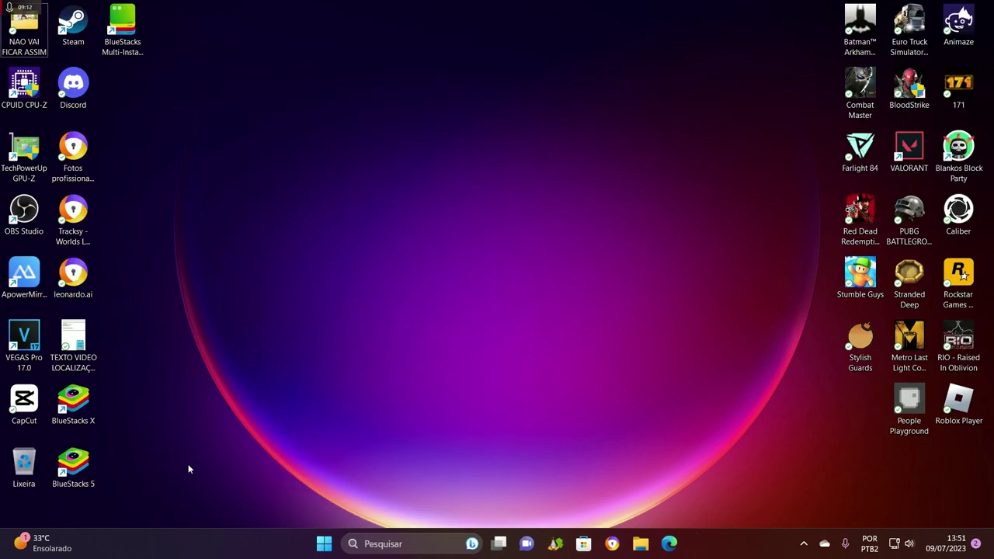
Step: Launch BlueStacks 5 and open the Play Store from the Aplicativos do sistema folder
click(88, 462)
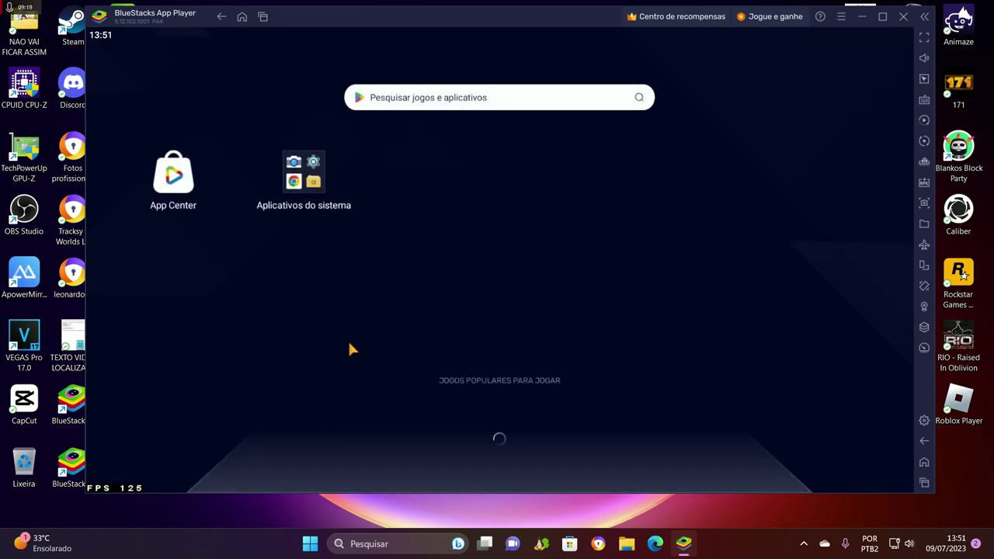
click(323, 166)
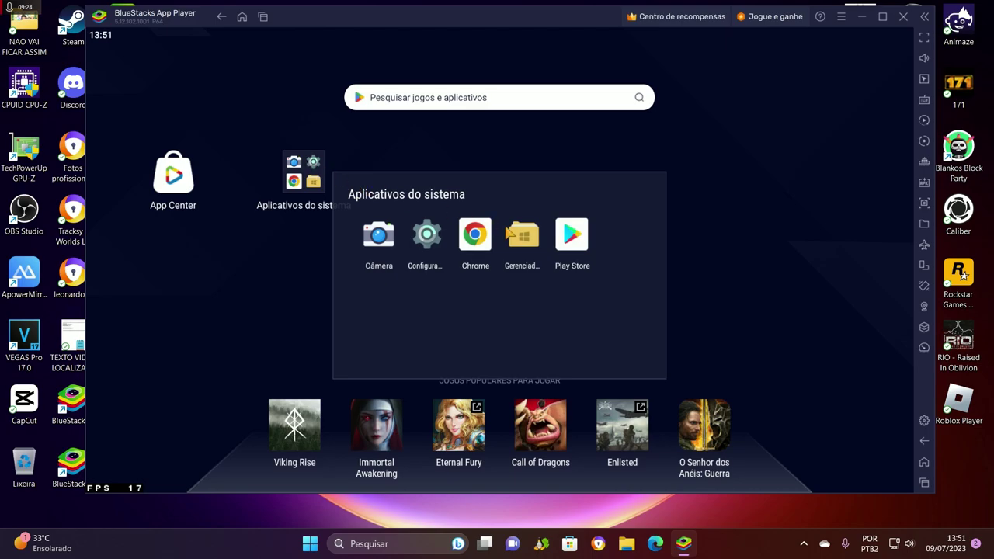
click(572, 239)
click(485, 340)
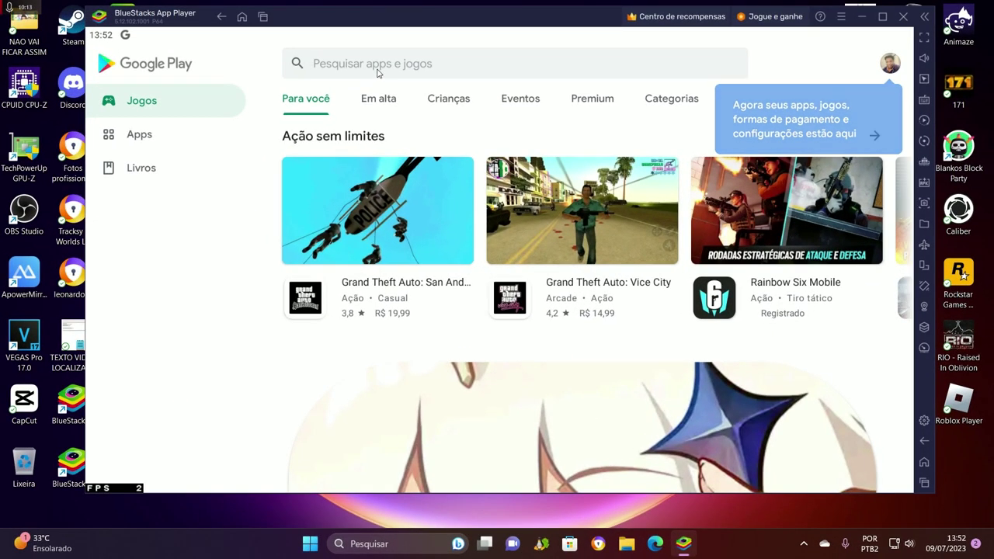
Step: Search the Play Store for "freefire", install Free Fire: 6º Aniversário, and close the store
click(378, 70)
text(freefire)
key(Return)
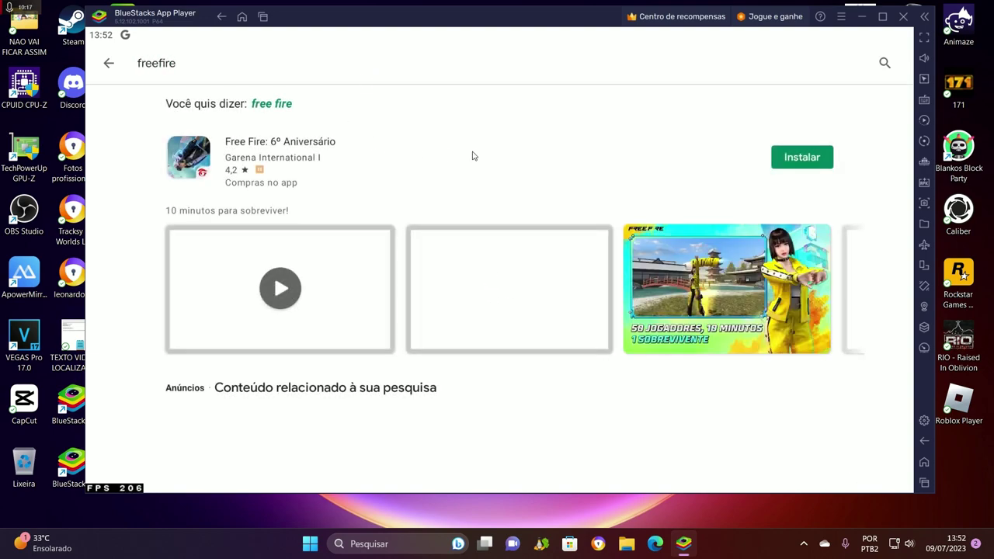
click(801, 158)
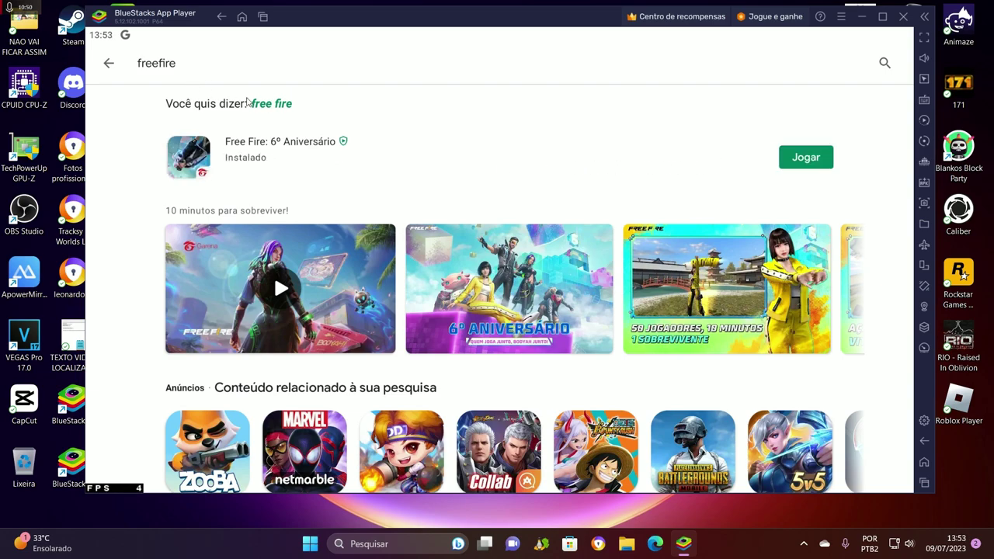
click(262, 17)
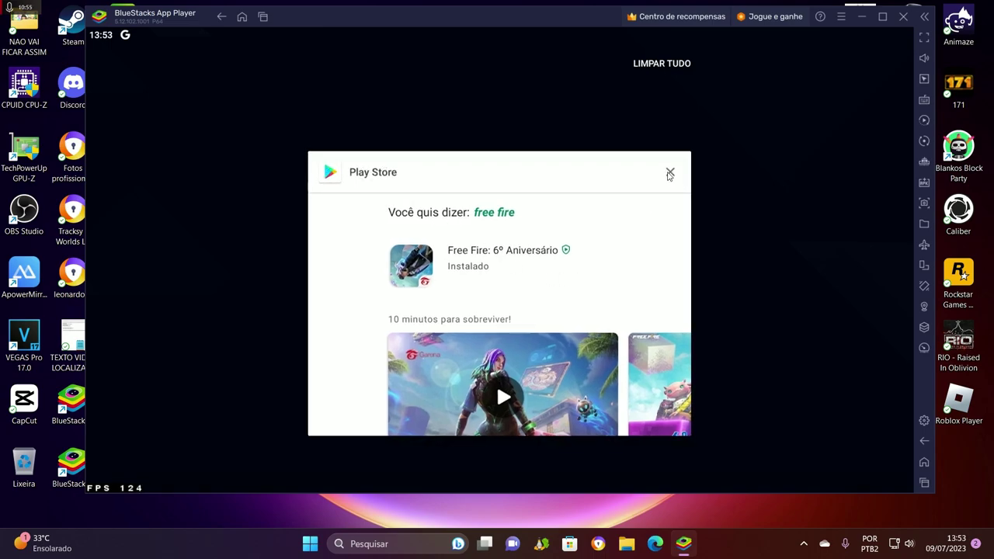
click(670, 171)
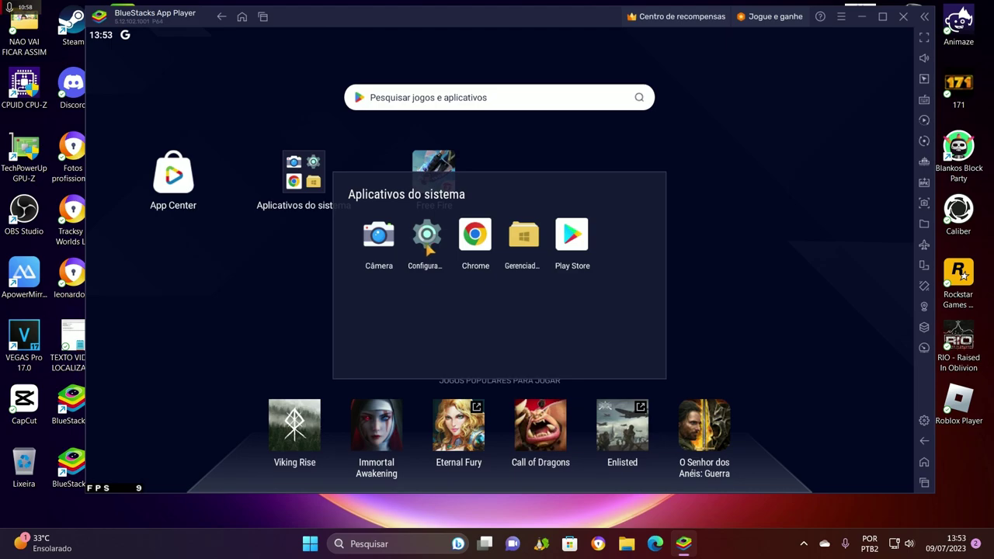
Step: Open the app information page of Free Fire in the emulator's Android settings
click(427, 237)
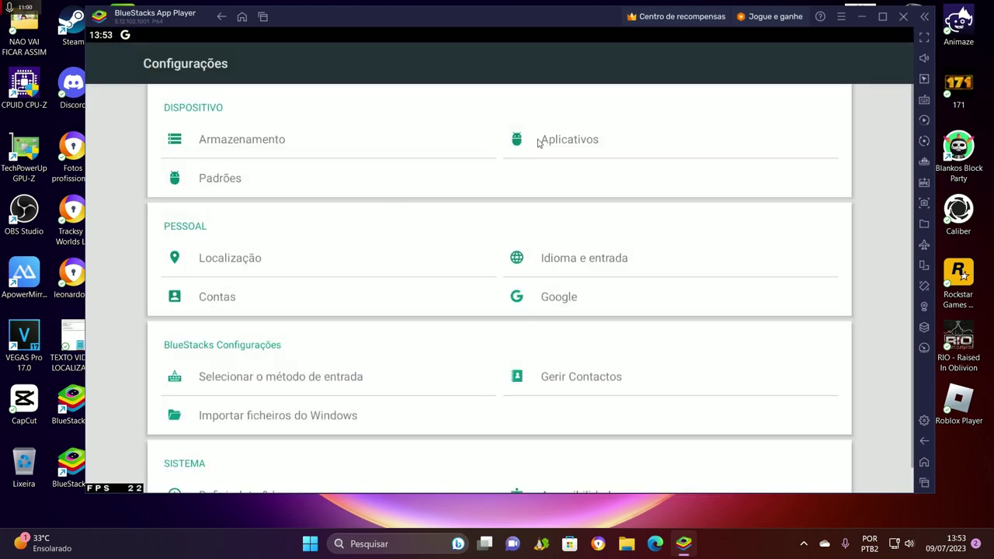
click(537, 142)
scroll(256, 256, down, 5)
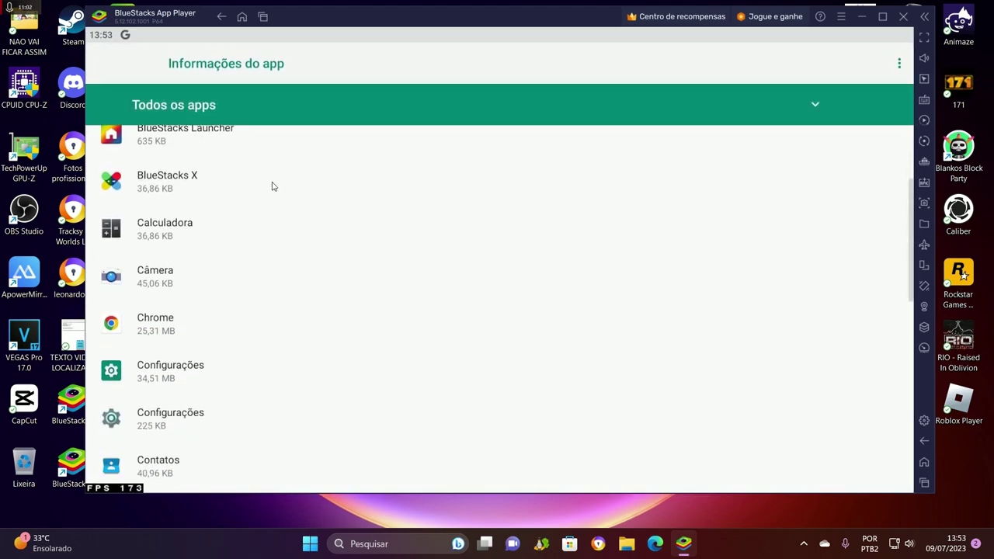
click(303, 283)
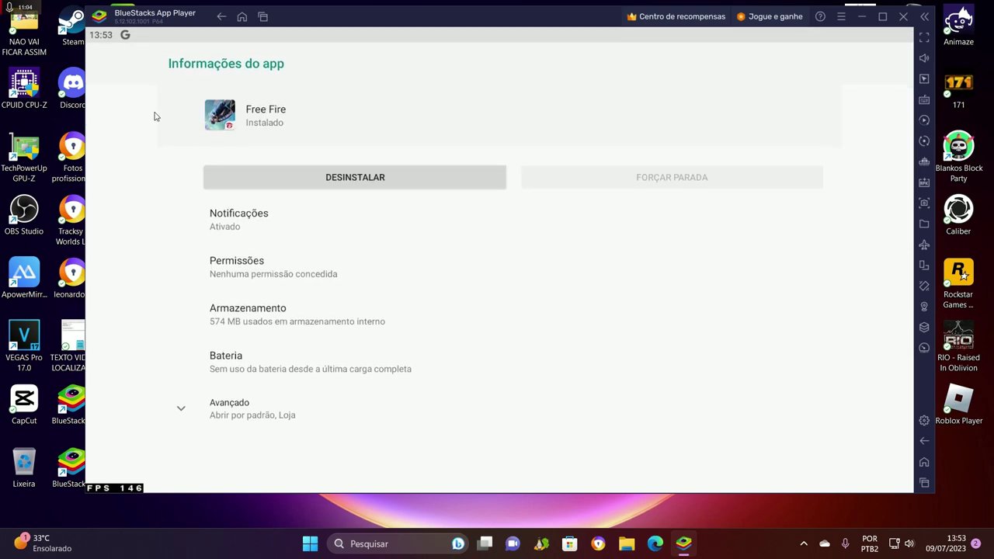
Step: Grant Free Fire the Armazenamento and Microfone permissions and return to its app information page
click(229, 264)
click(884, 146)
click(882, 180)
click(99, 65)
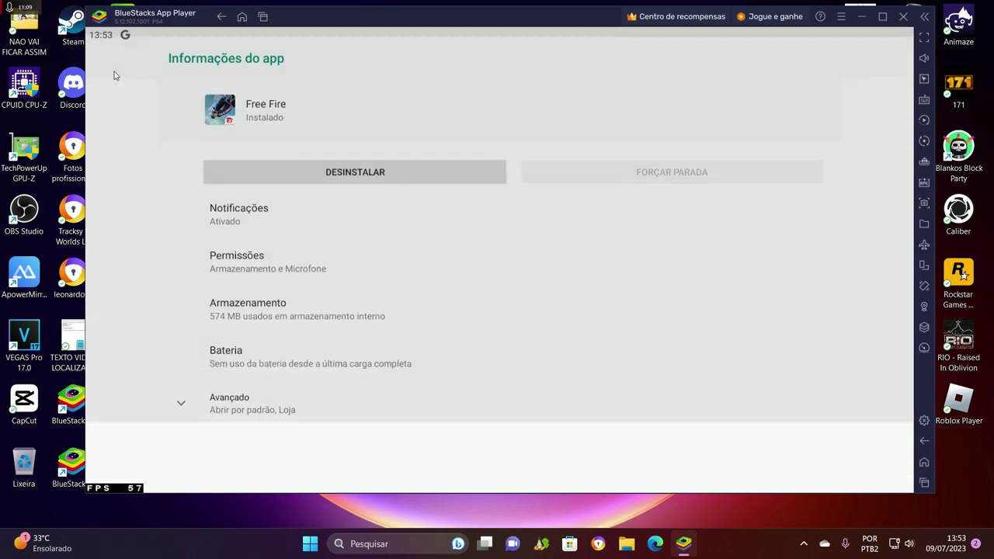
Step: In Free Fire's battery usage settings, list all apps under battery optimization and set Free Fire to Não otimizar
click(237, 365)
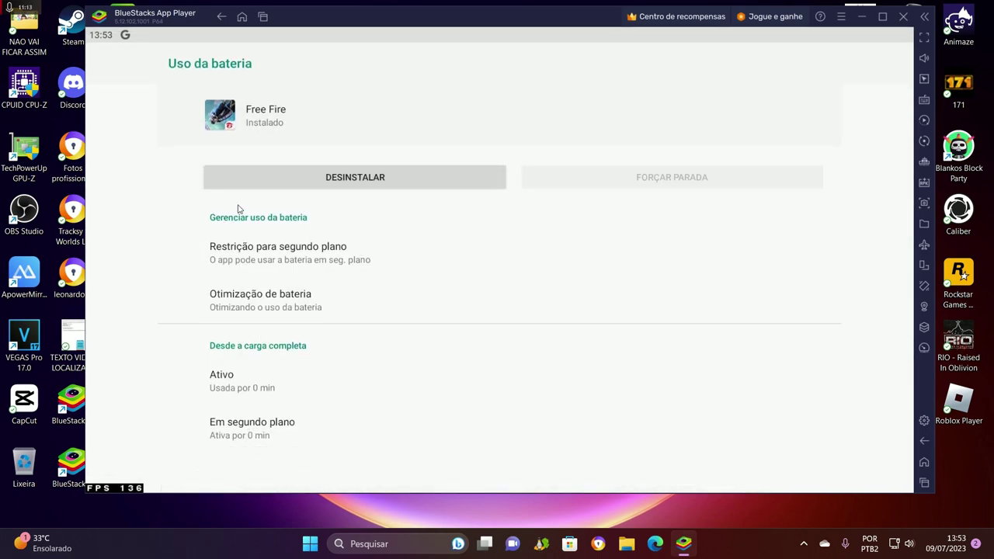
click(274, 307)
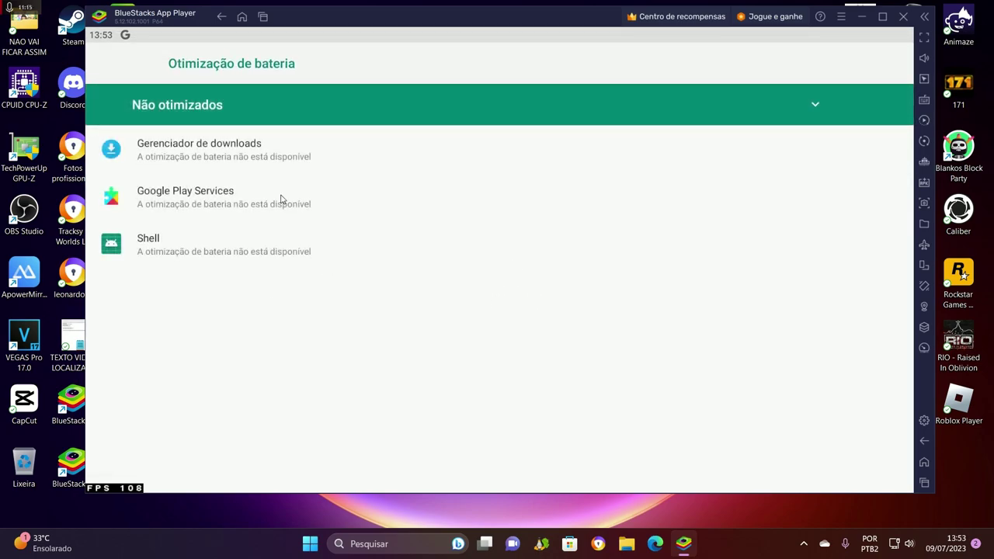
click(817, 106)
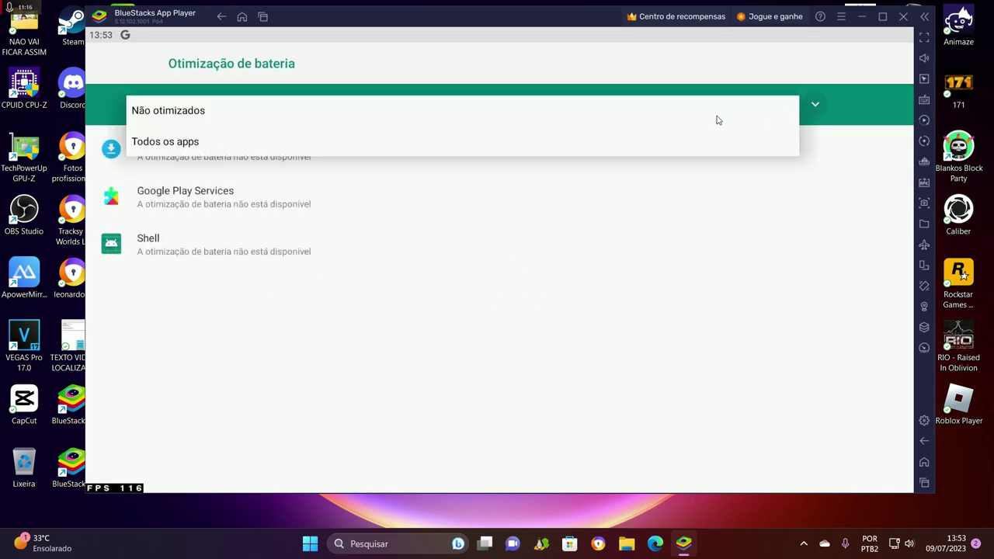
click(183, 146)
scroll(248, 451, down, 10)
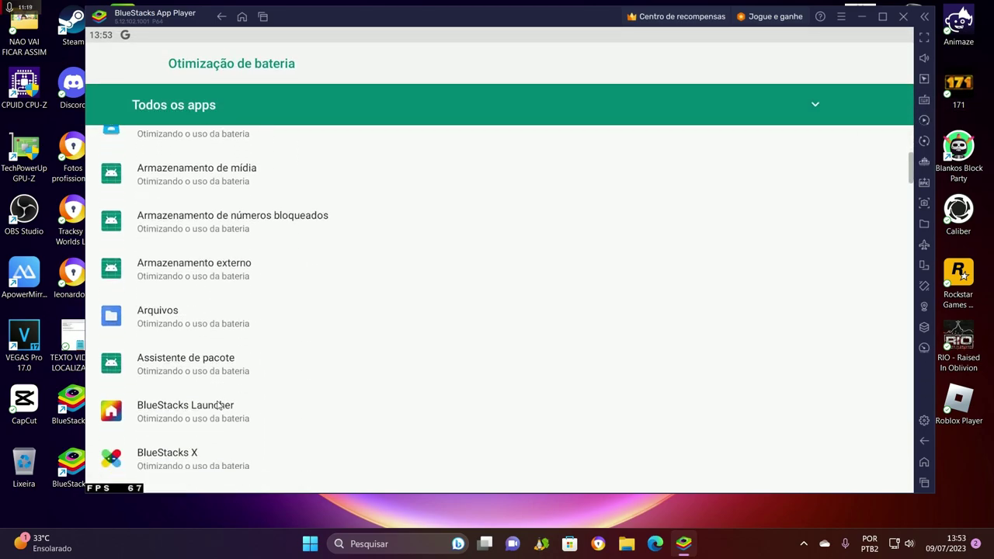
scroll(218, 320, down, 12)
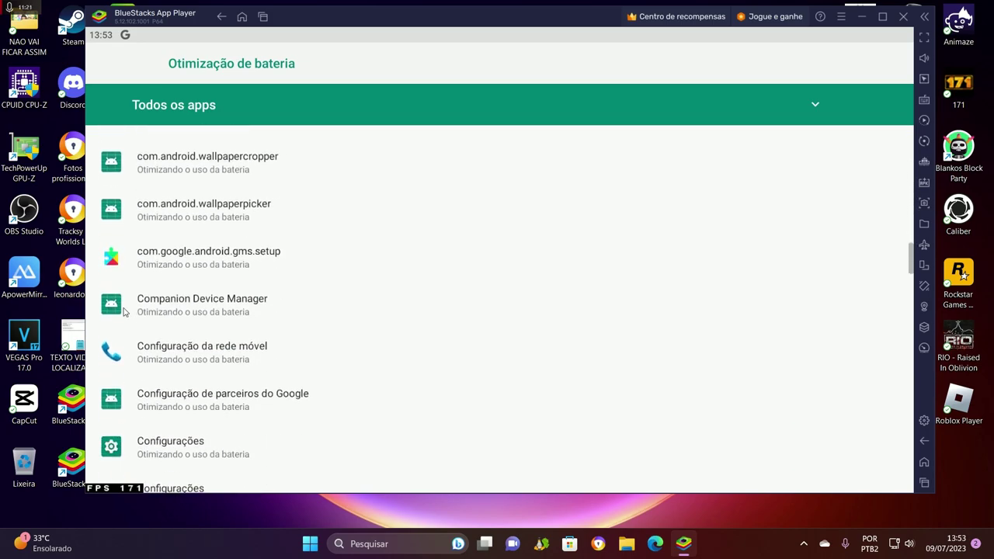
scroll(155, 279, down, 3)
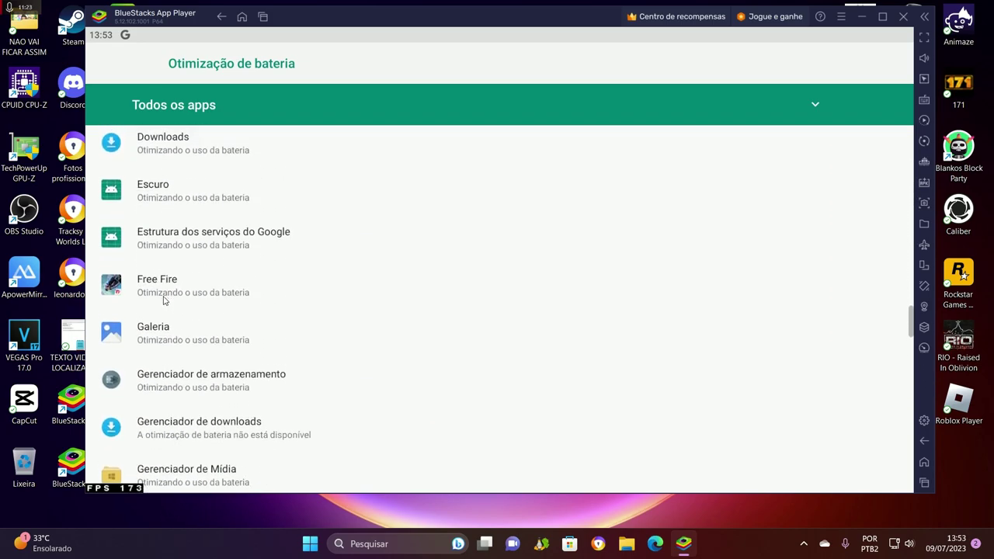
click(248, 289)
click(380, 279)
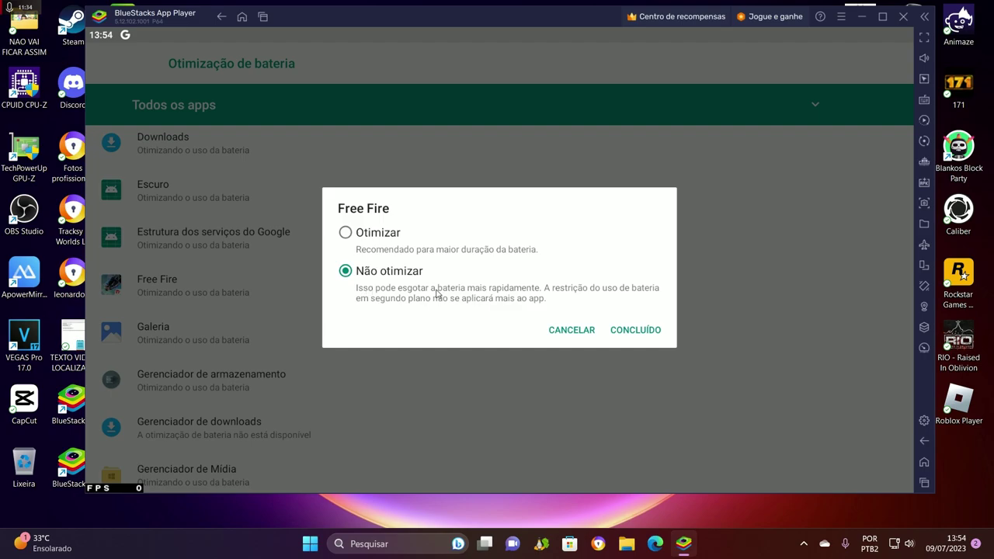
click(639, 332)
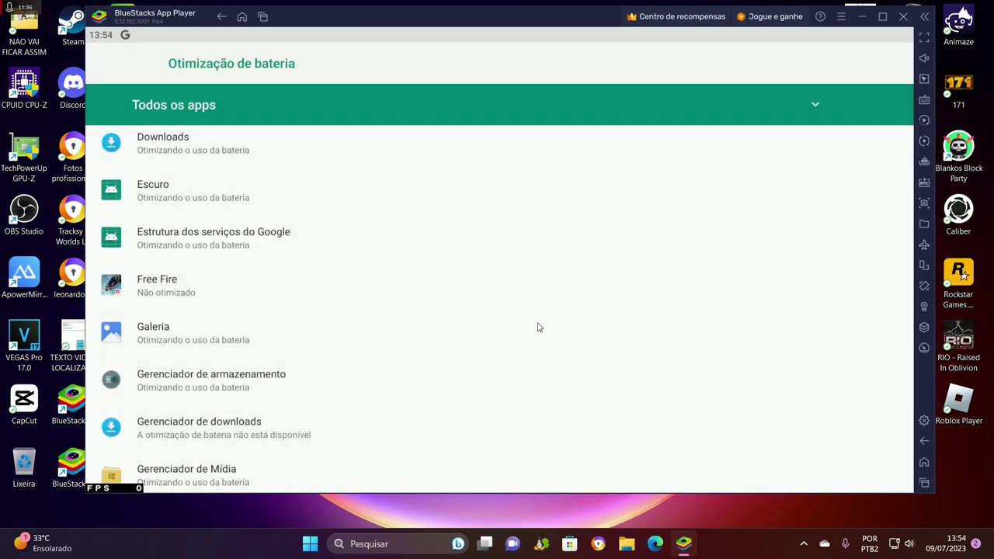
Step: Return to the main Android settings and, under Acessibilidade, enable Ponteiro do mouse grande and Remover animações
click(924, 440)
click(924, 441)
click(924, 441)
click(924, 442)
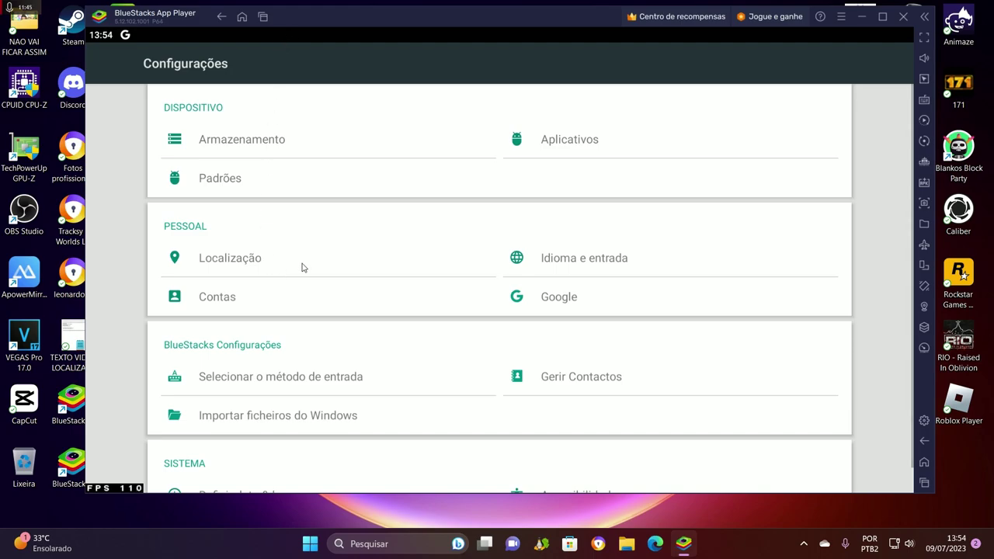
scroll(439, 404, down, 1)
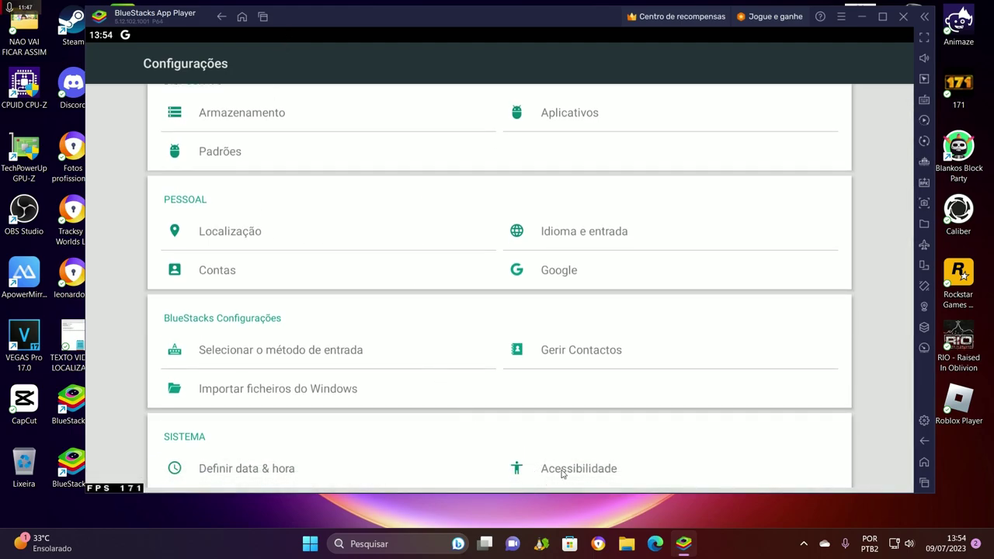
click(563, 470)
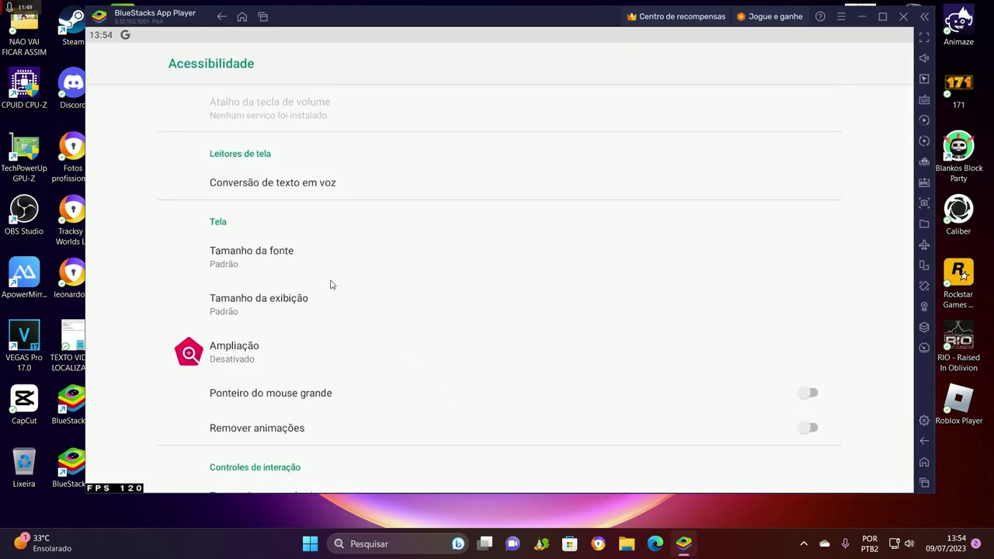
click(810, 394)
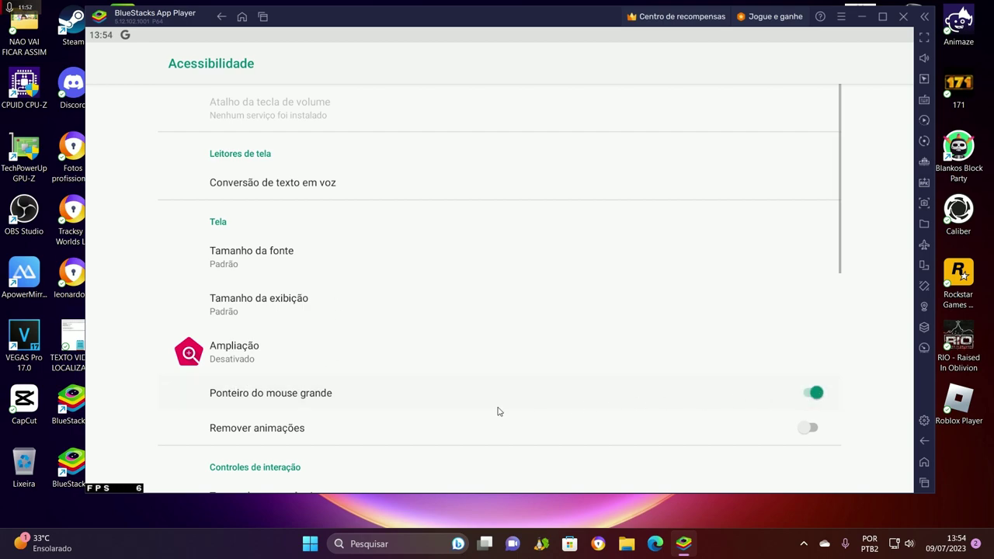
click(306, 436)
Step: Enable the Tempo de permanência service and set its delay before clicking to the shortest value, 200 ms
drag(291, 436, 305, 199)
click(257, 272)
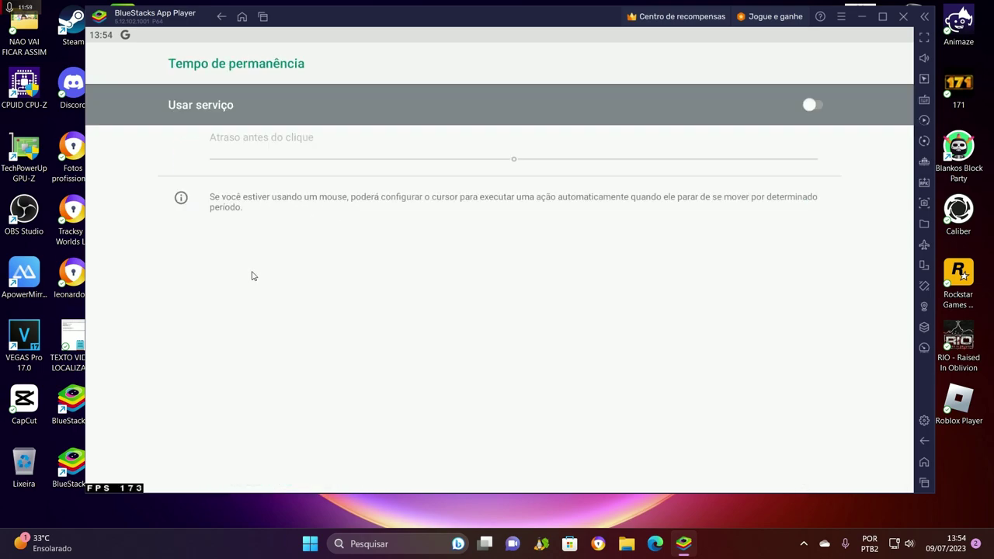
click(810, 104)
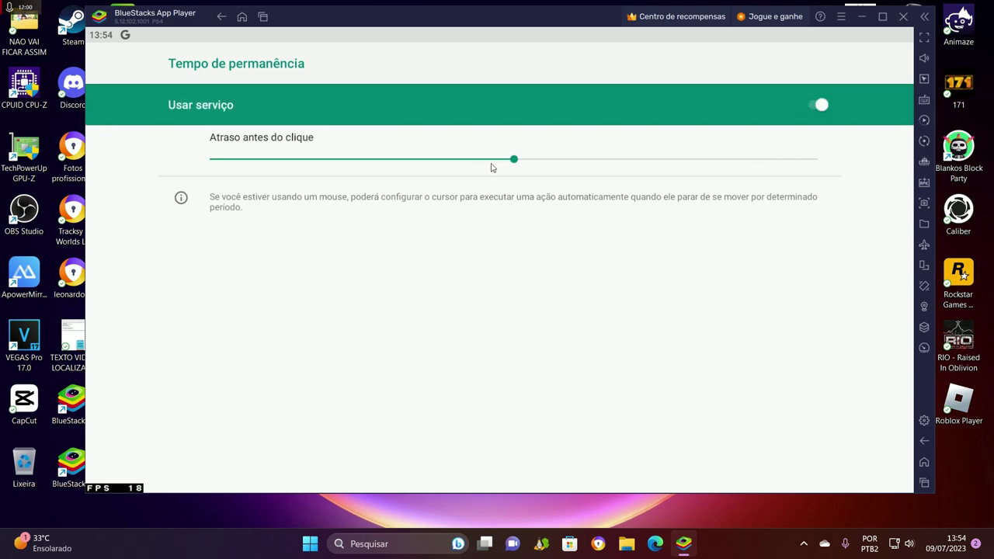
drag(522, 160, 215, 165)
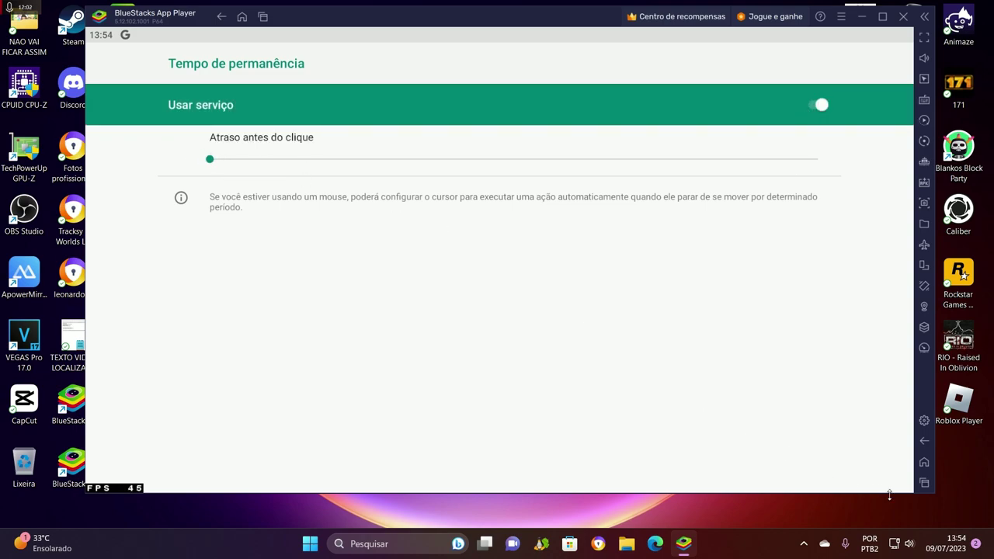
click(923, 440)
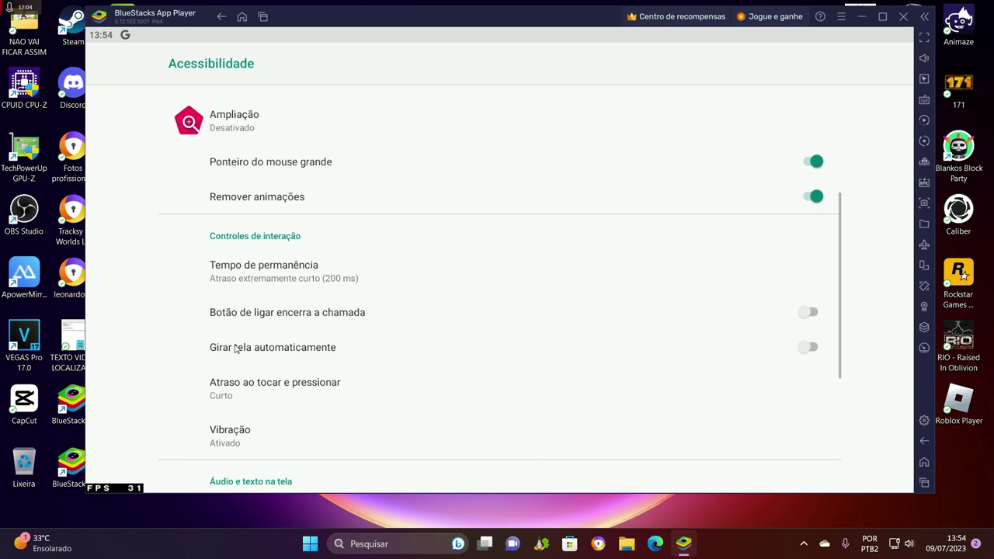
Step: Set Atraso ao tocar e pressionar to Curto and return to the emulator's home screen
click(279, 397)
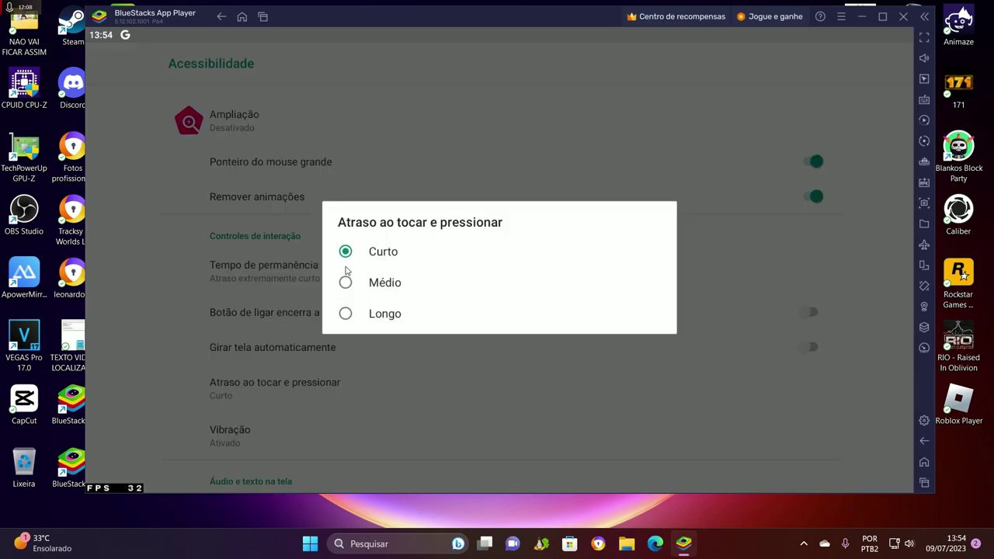
click(346, 255)
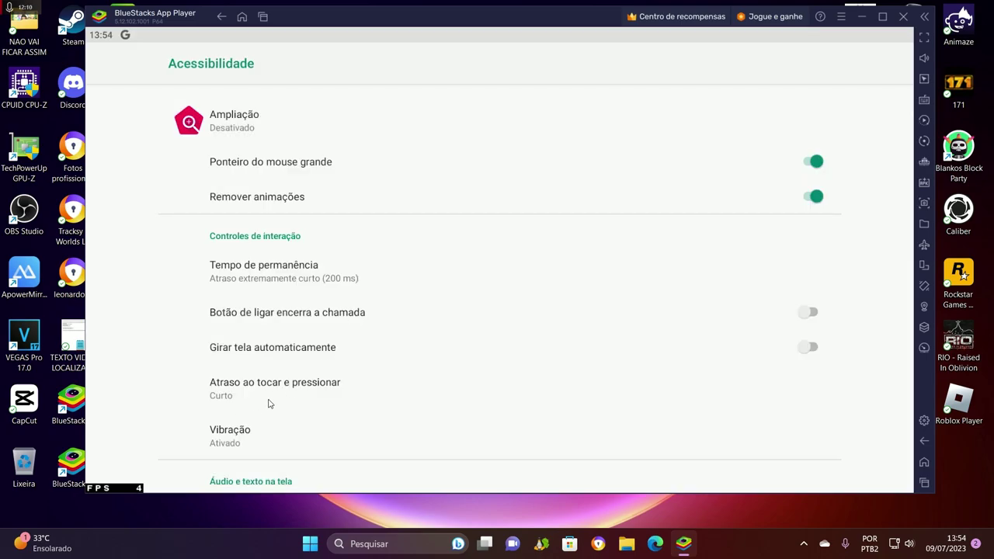
scroll(300, 401, down, 5)
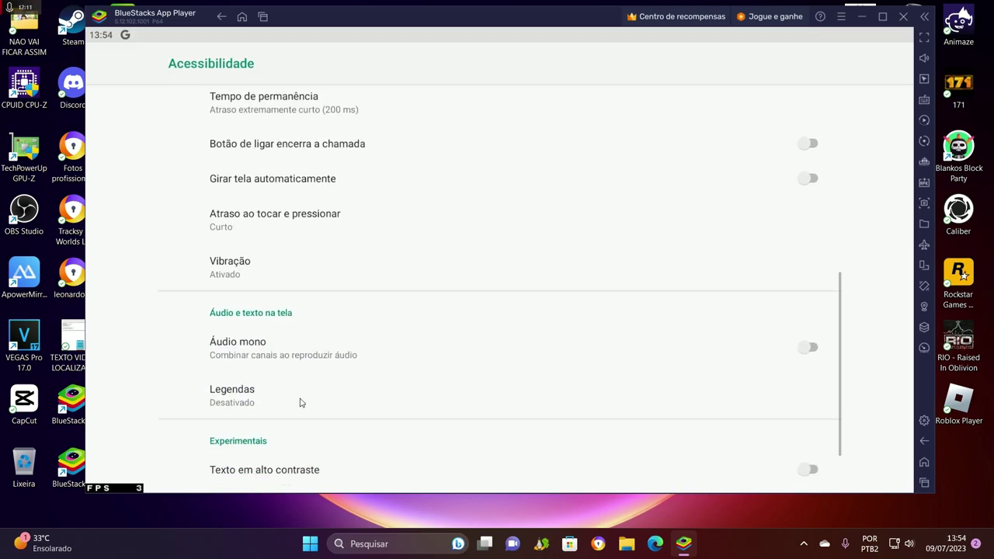
click(924, 441)
click(925, 441)
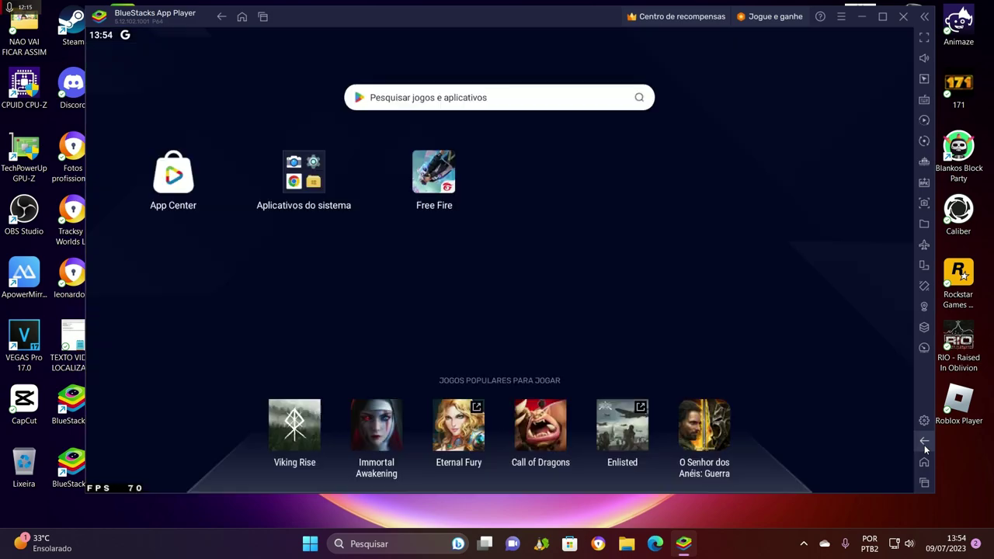
Step: Launch Free Fire, accept its terms of use, and adjust the emulator's volume
click(433, 173)
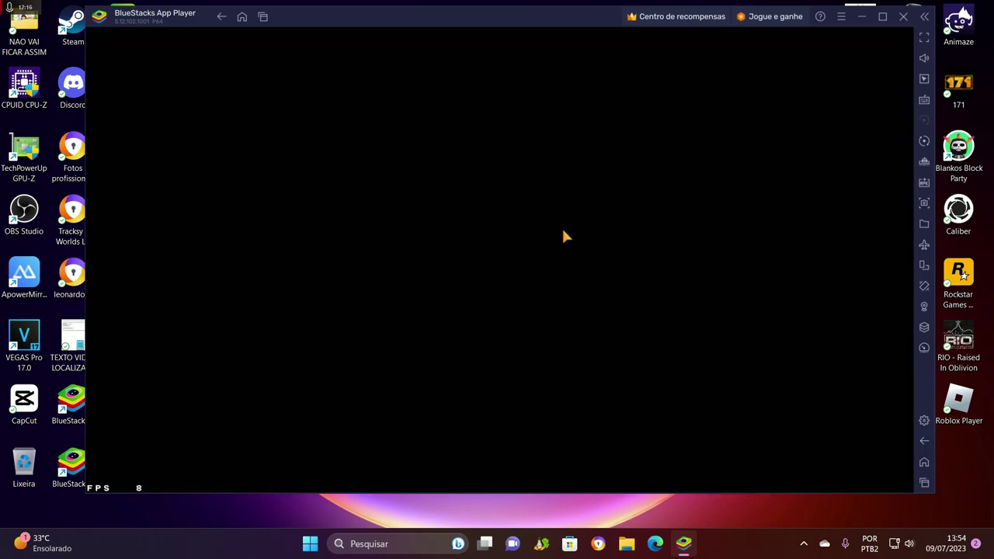
drag(488, 21, 456, 23)
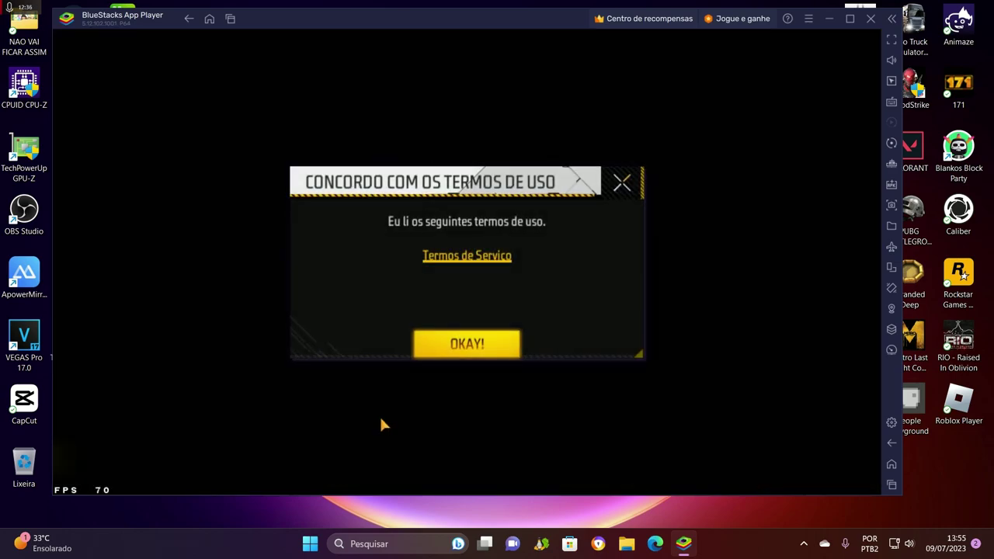
click(439, 353)
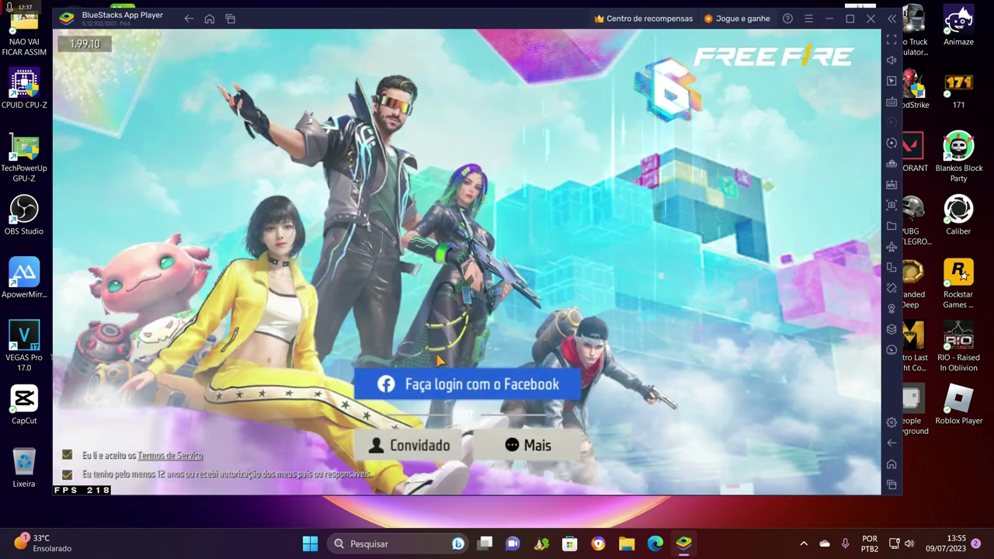
click(891, 59)
drag(815, 87, 819, 87)
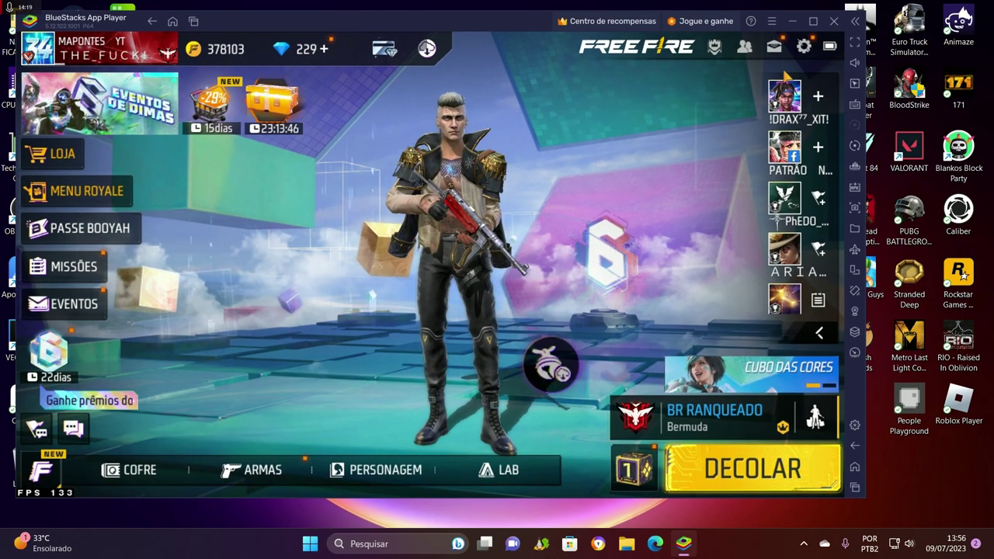
Step: In the game's Sensibilidade settings, set Geral, Ponto vermelho, Mira 2x, Mira 4x, Mira AWM and Olhadinha to 0
click(804, 47)
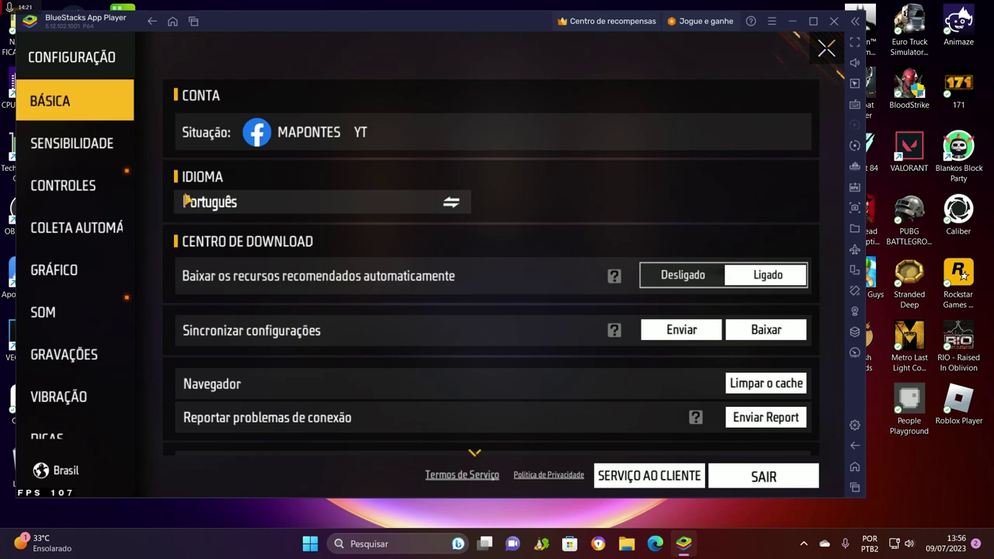
click(71, 143)
drag(676, 129, 473, 164)
drag(708, 198, 285, 199)
drag(678, 233, 473, 234)
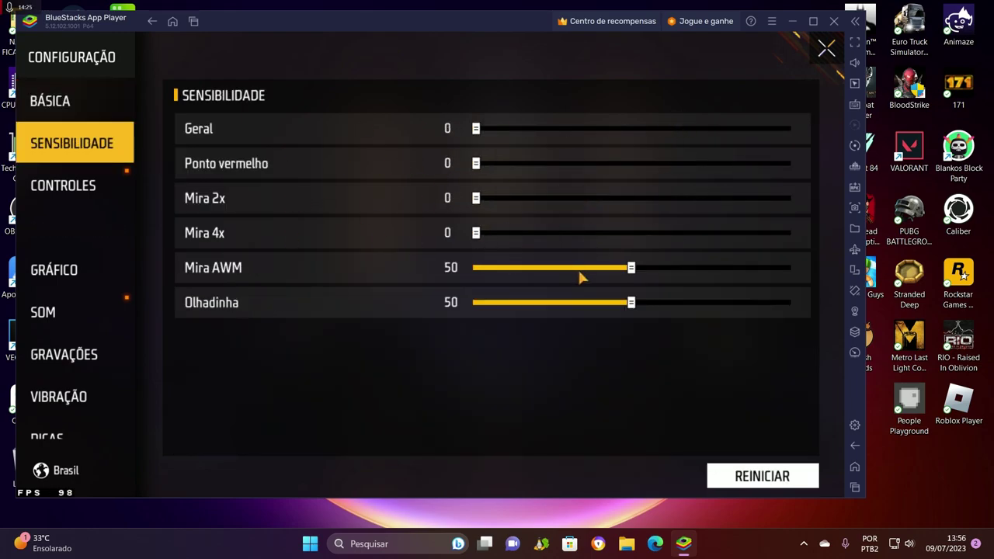
drag(580, 272, 358, 266)
drag(631, 302, 502, 304)
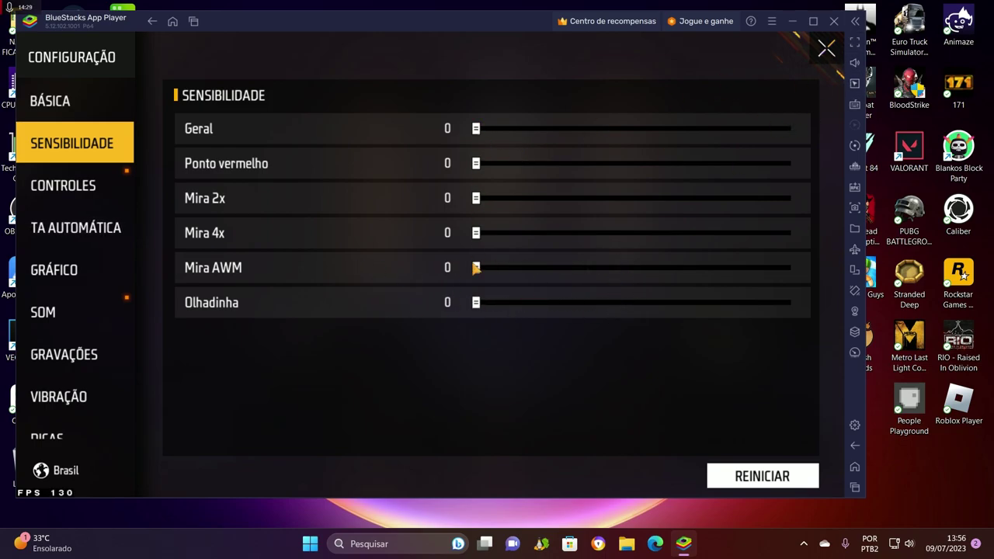
Step: In the game's Controles settings, dismiss the tips, then set Slot de Granadas to Slot duplo and Modo Correr to Clássico
click(76, 198)
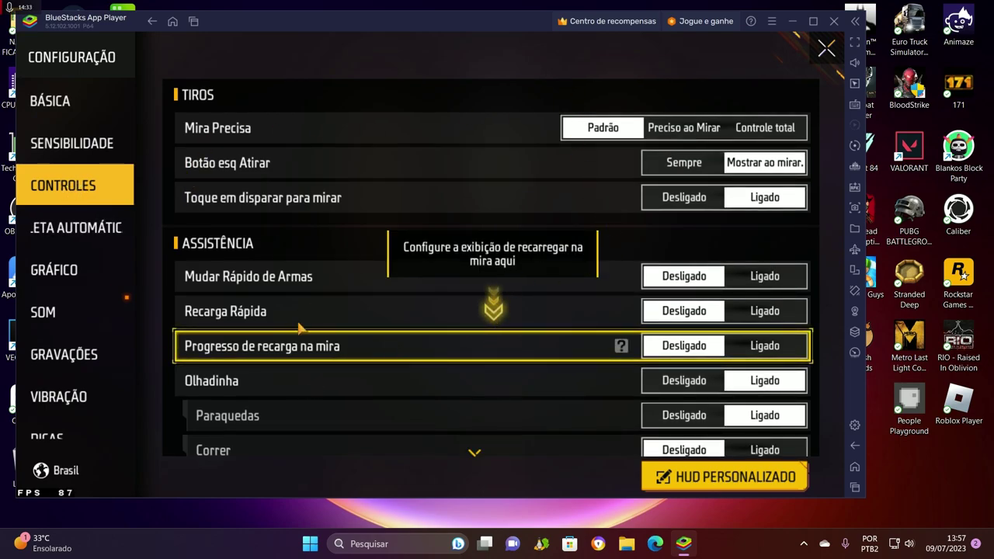
click(365, 359)
drag(368, 312, 366, 129)
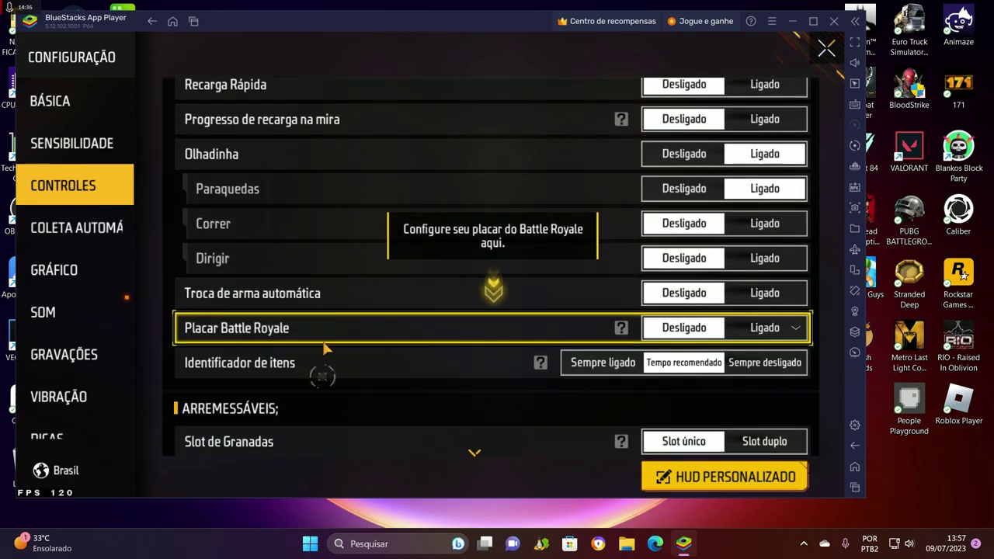
click(266, 332)
drag(280, 365, 274, 299)
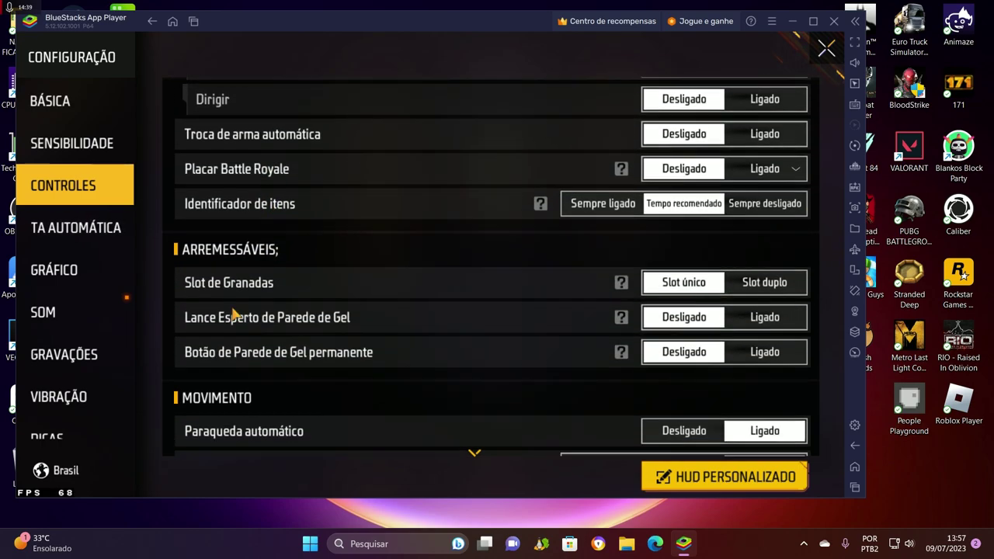
click(695, 288)
drag(421, 339, 406, 200)
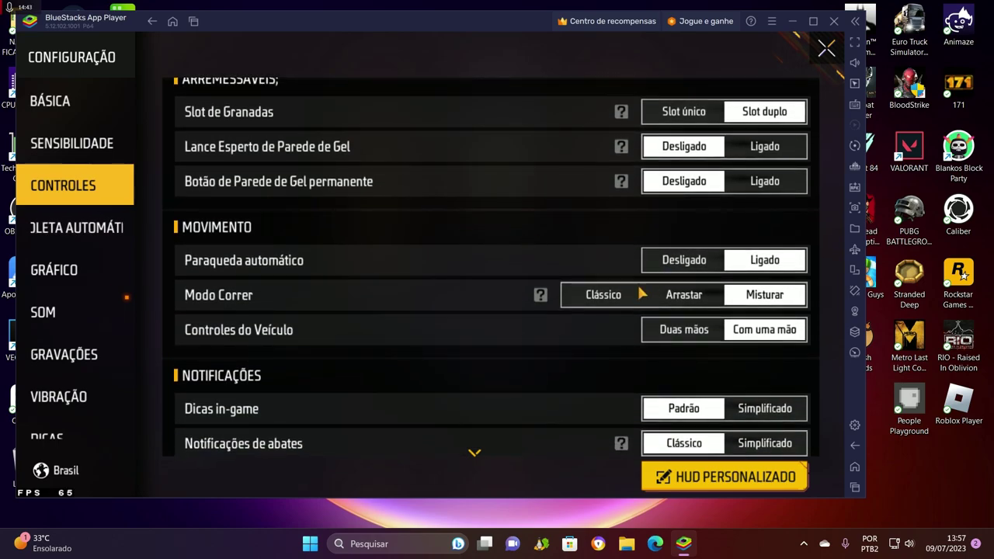
click(613, 297)
Step: Under Visual, set both Tipo de mira options, Indicador de dano and Informações do companheiro to Clássico, and Efeito Visual to Sem Sangue
drag(534, 346, 508, 264)
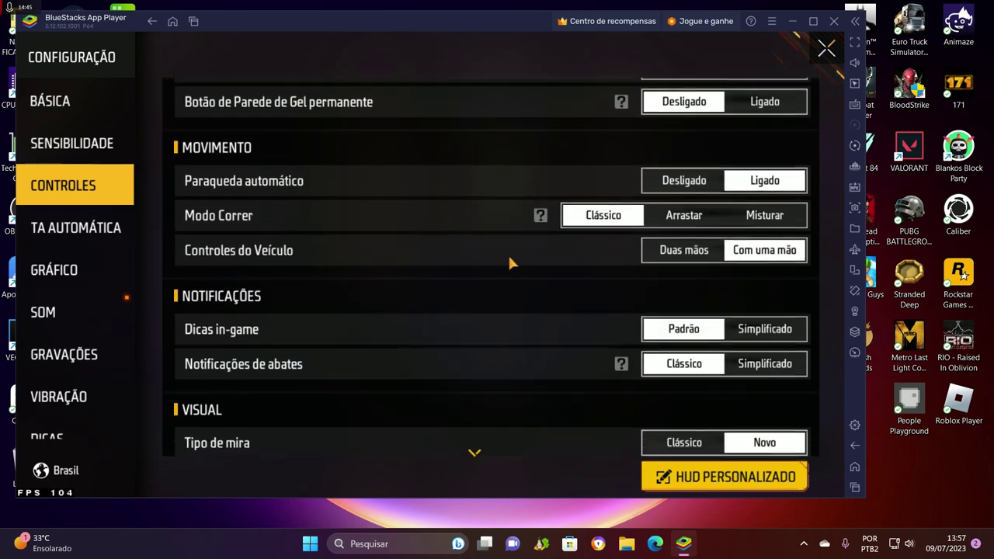
click(677, 381)
drag(535, 381, 544, 277)
click(673, 386)
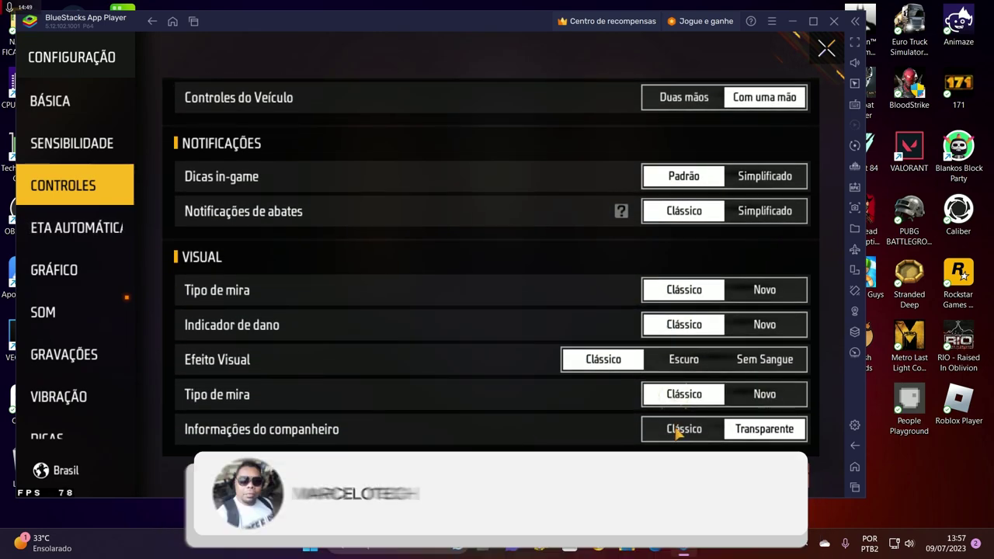
click(677, 429)
click(761, 361)
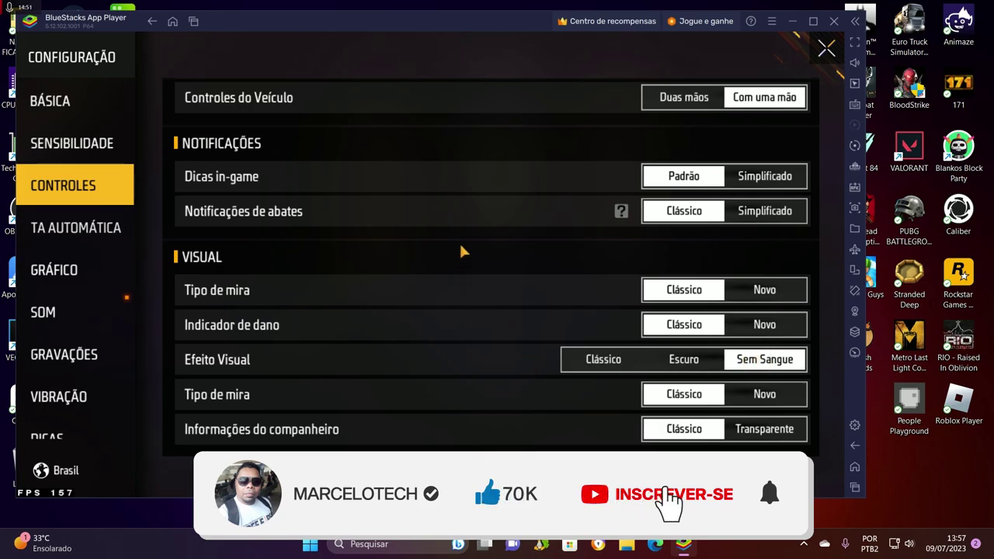
Step: Open the game's custom HUD layout, then open the emulator's controls editor and select the Standard control scheme
scroll(506, 233, up, 10)
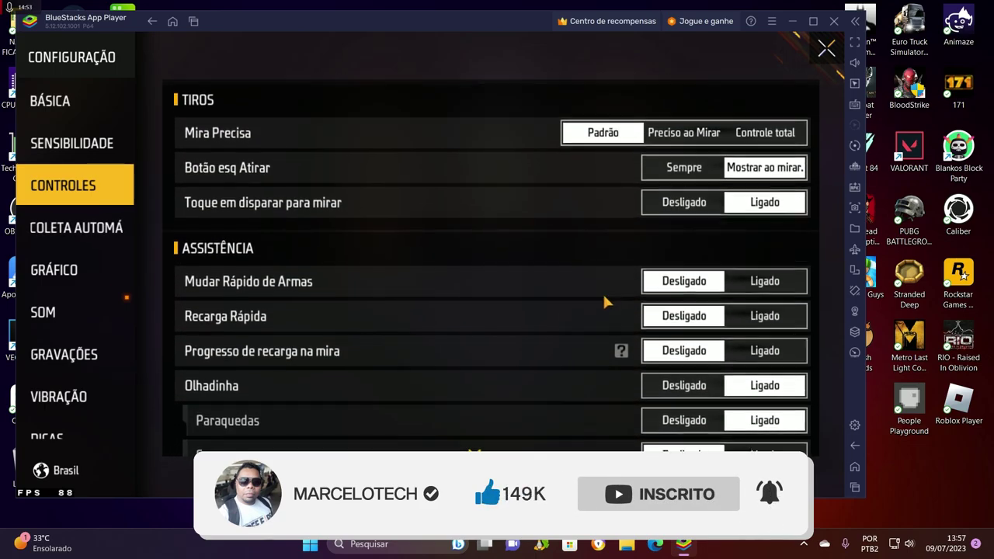
click(724, 482)
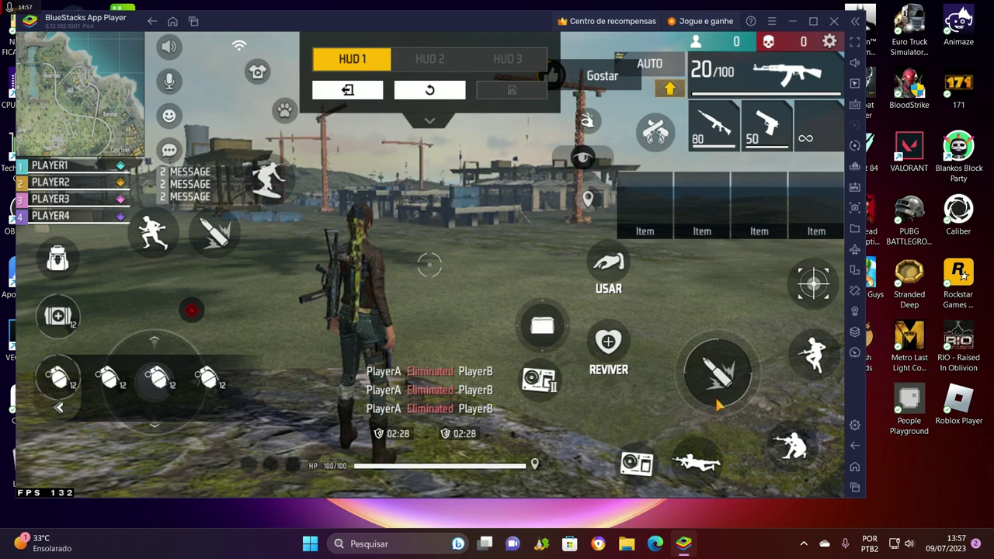
click(851, 109)
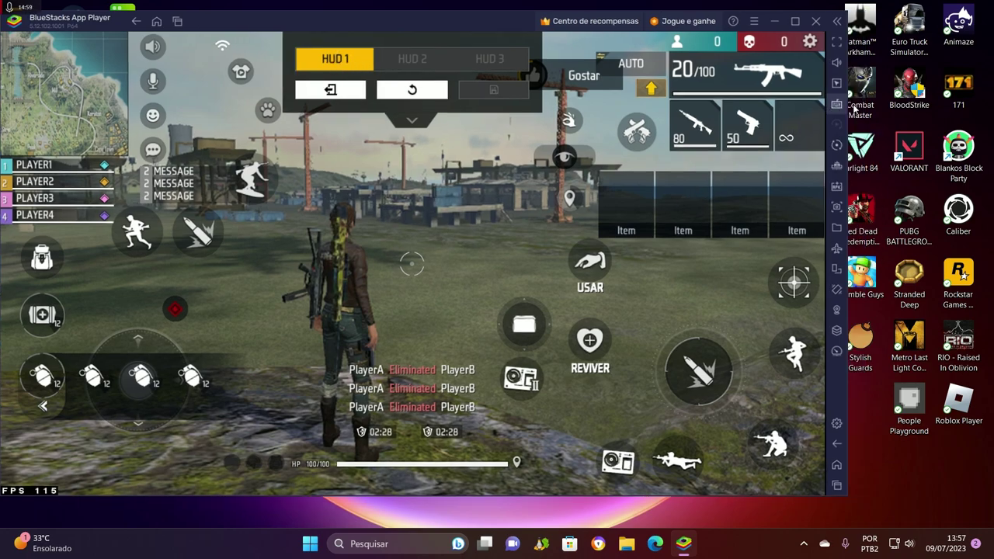
click(862, 59)
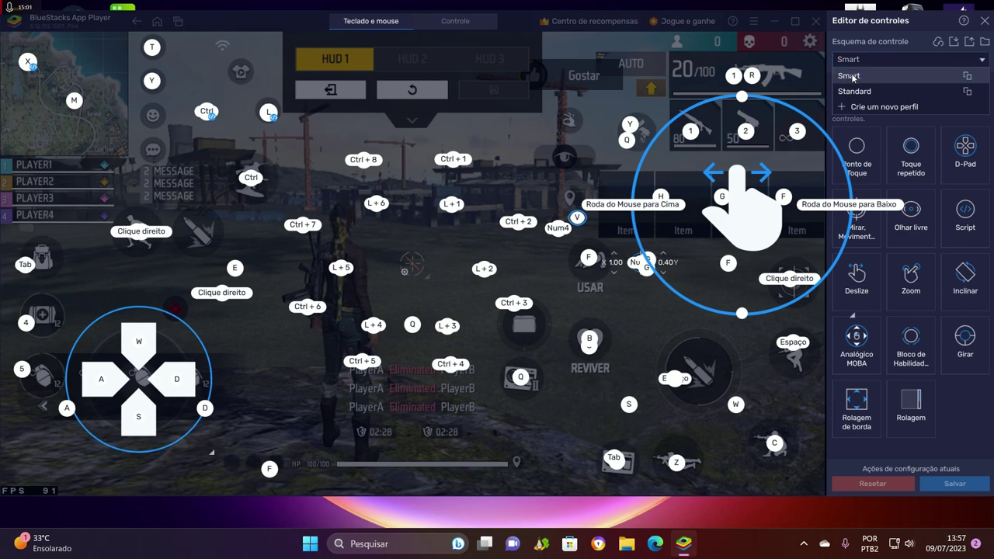
click(854, 81)
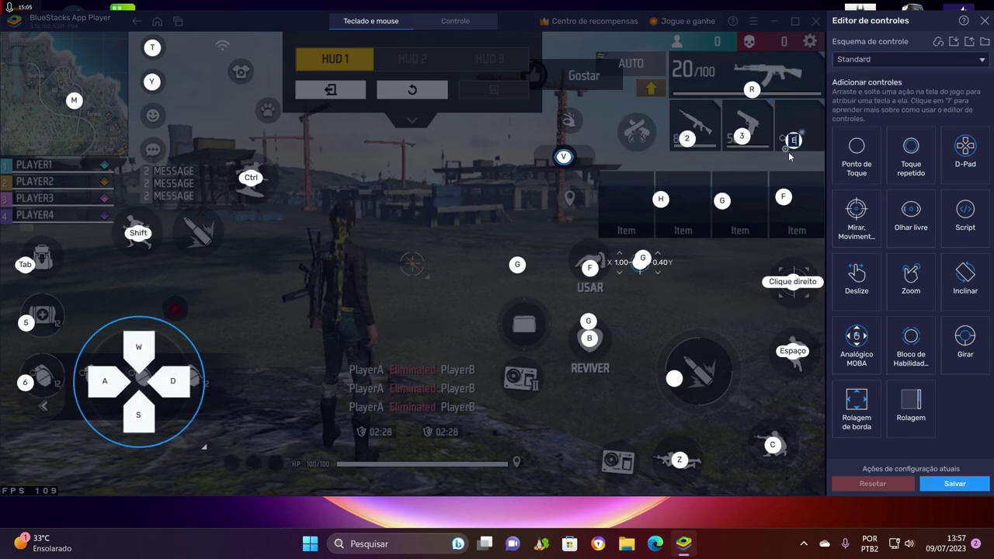
Step: Bind the control on the grenade slot beside the movement pad to Clique no meio
click(24, 383)
middle_click(26, 383)
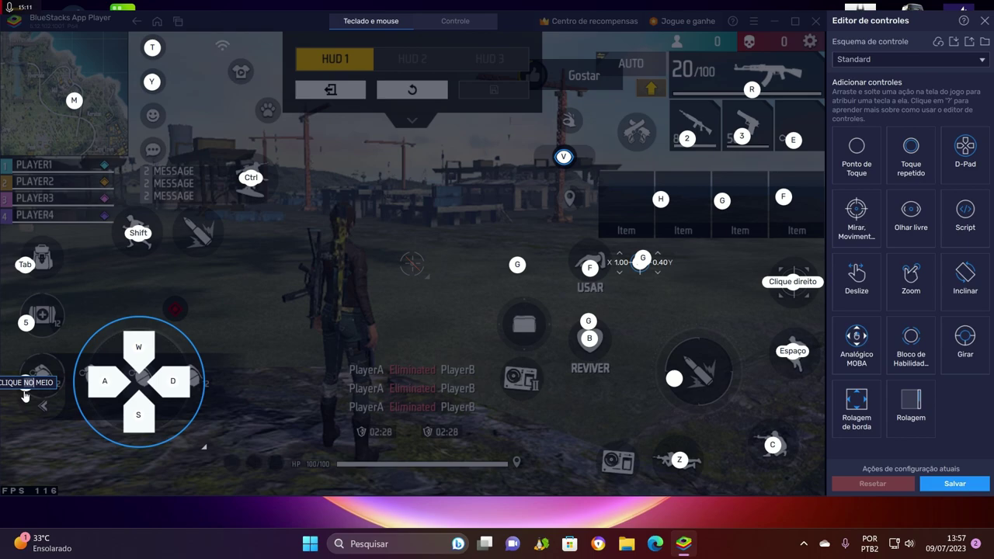
key(Return)
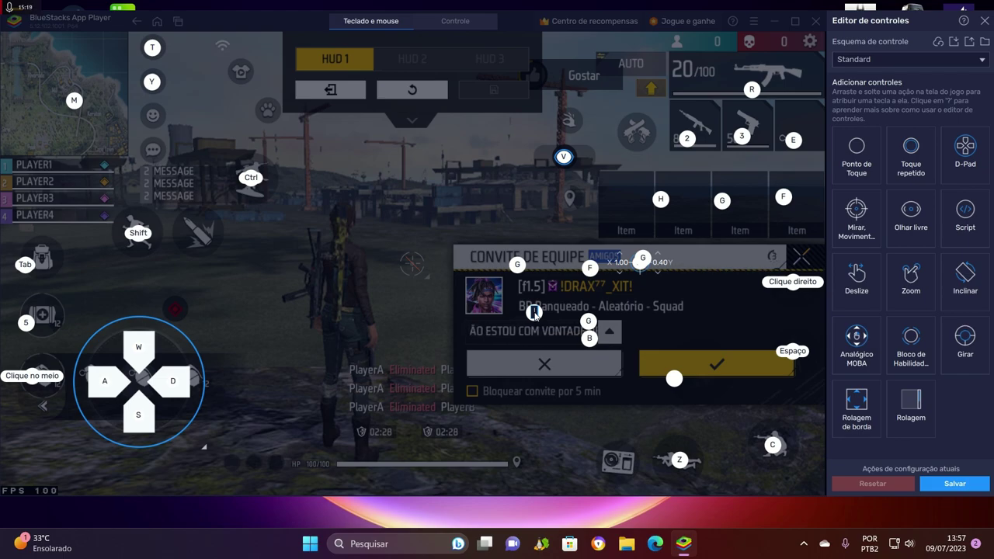
Step: Place a single G control on the button beside REVIVER and remove the duplicate G controls around it
key(g)
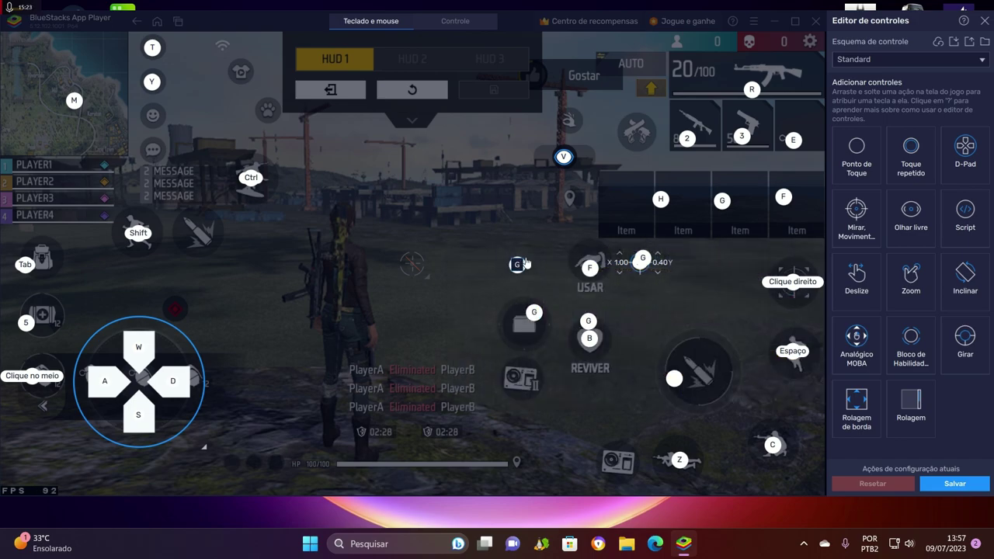
mouse_move(525, 260)
mouse_down()
mouse_move(537, 314)
mouse_move(524, 328)
mouse_up()
key(g)
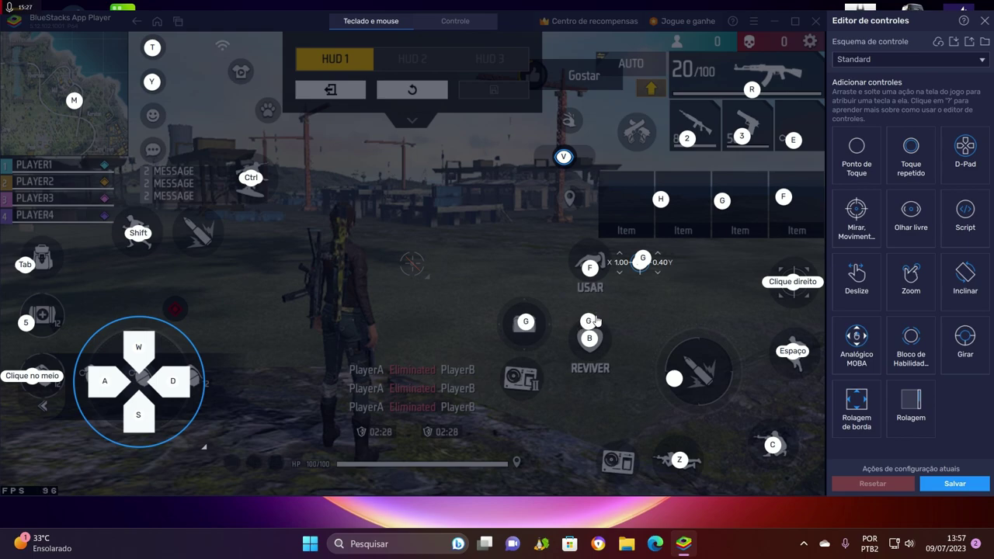
click(598, 315)
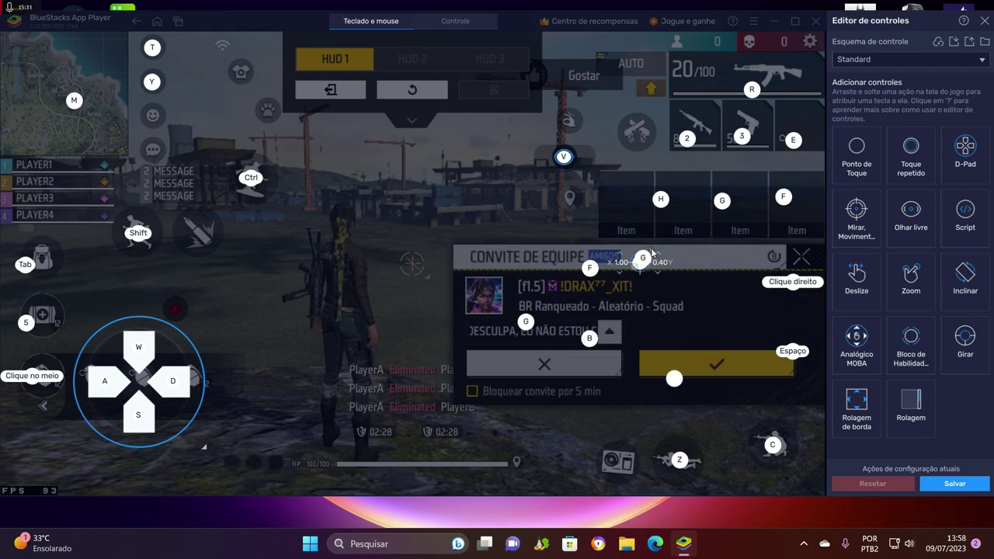
Step: Set the key of the aim and look control, the one with X and Y sensitivity, to Q
click(640, 263)
key(q)
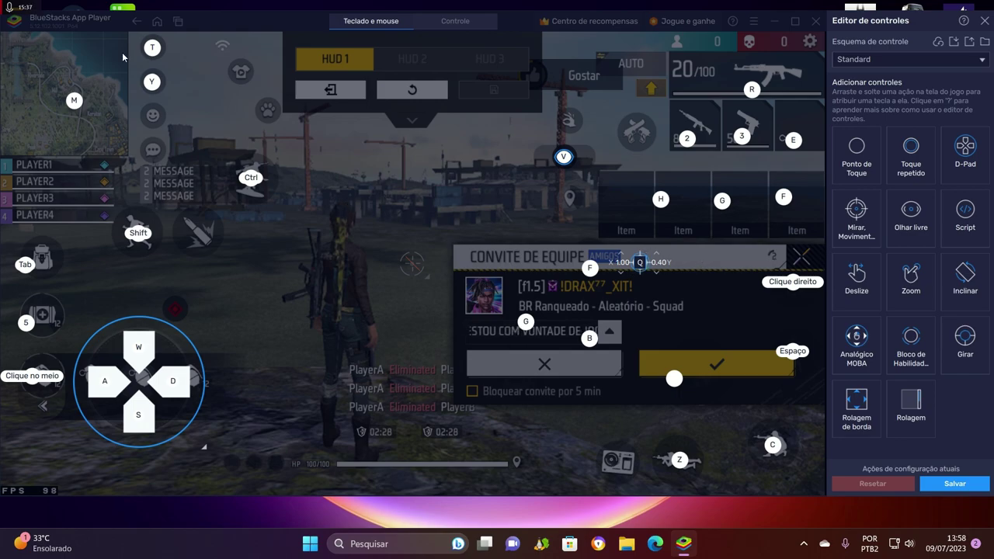
Step: Move the T control onto the radio-shaped button beside the prone button, center the fire control on the fire button, and save the scheme
mouse_move(152, 47)
mouse_down()
mouse_move(478, 355)
mouse_move(618, 462)
mouse_up()
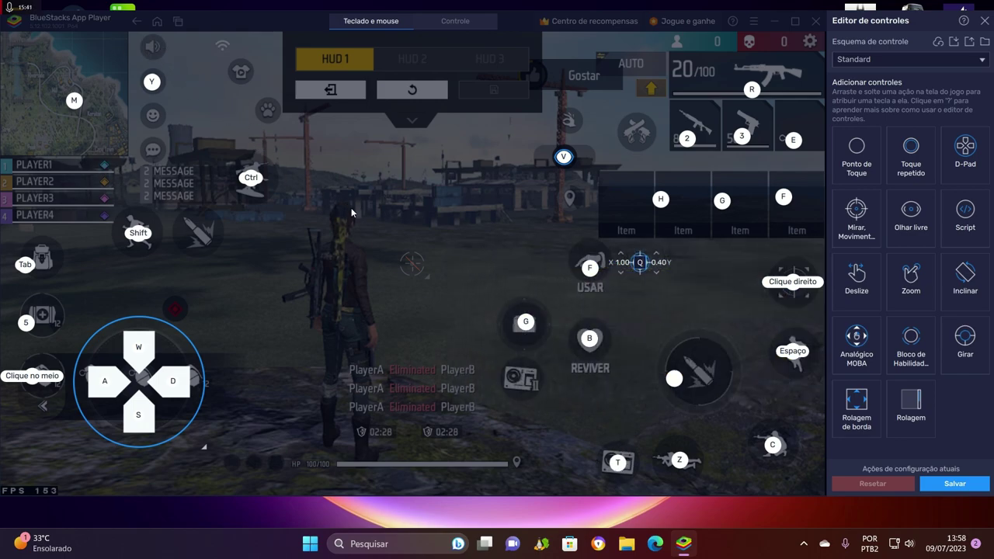
drag(677, 386, 693, 378)
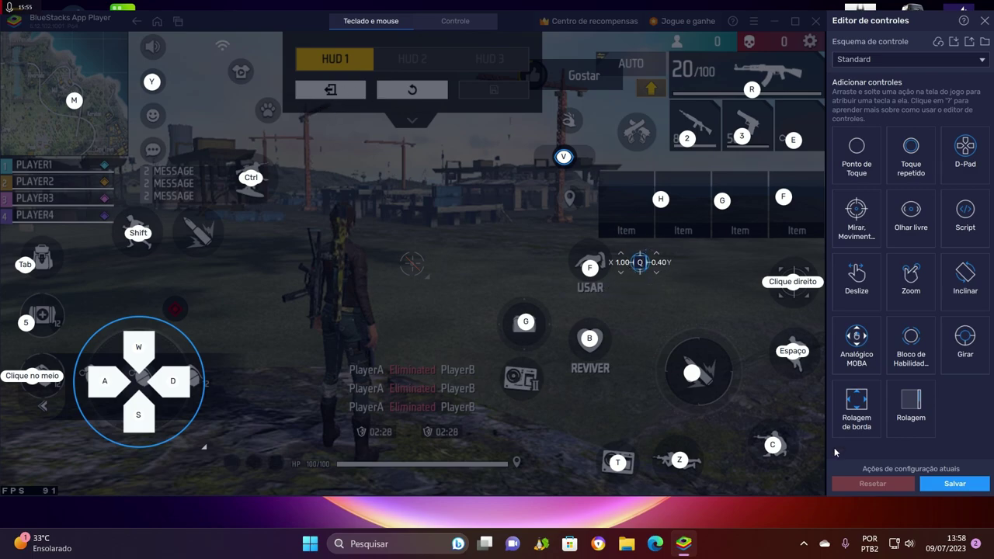
click(953, 485)
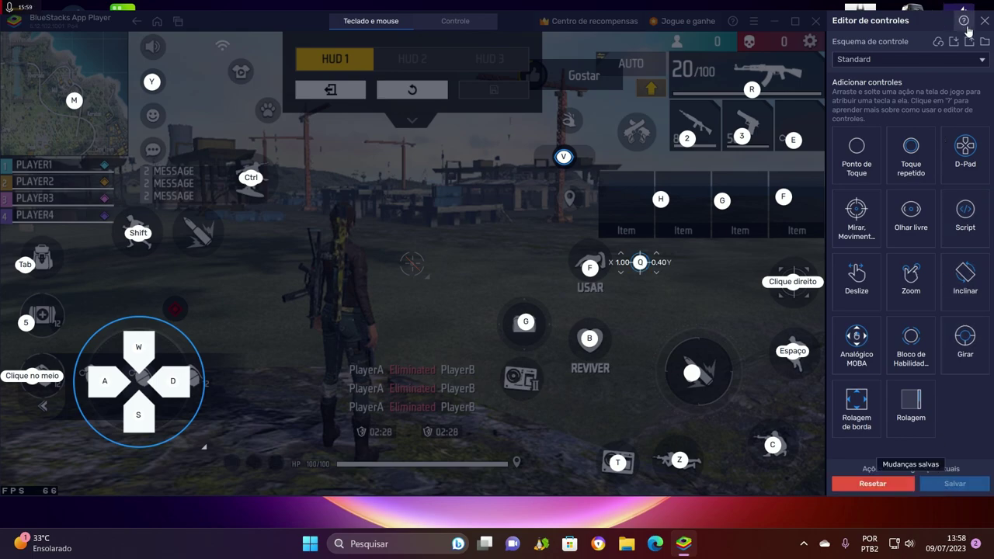